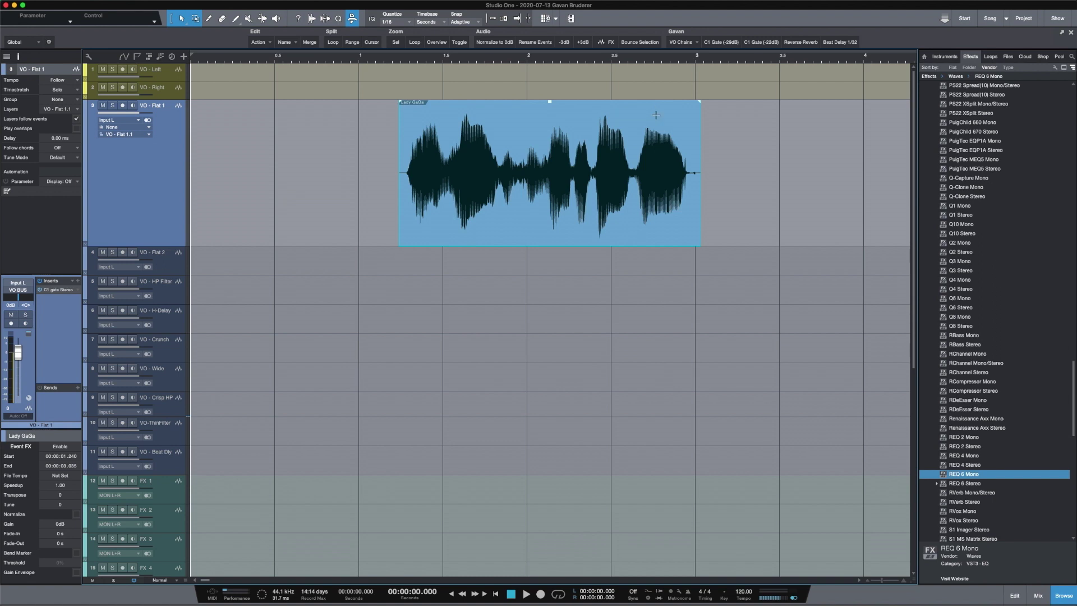
Step: Play the vocal clip on the VO - Flat 1 track from its beginning, stopping playback when done
drag(701, 193, 700, 194)
click(400, 60)
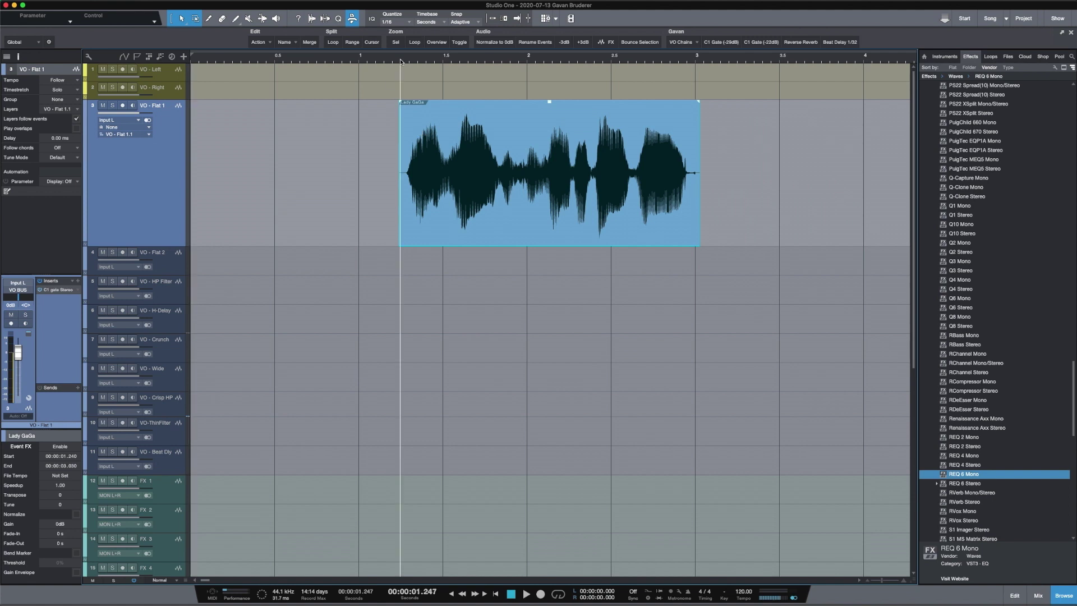
key(space)
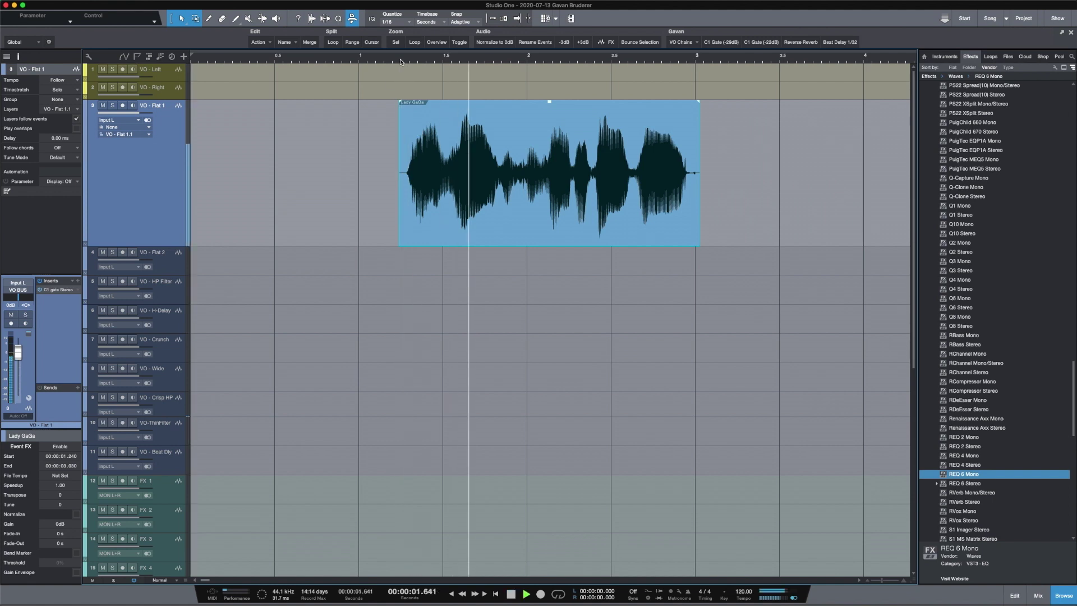
key(space)
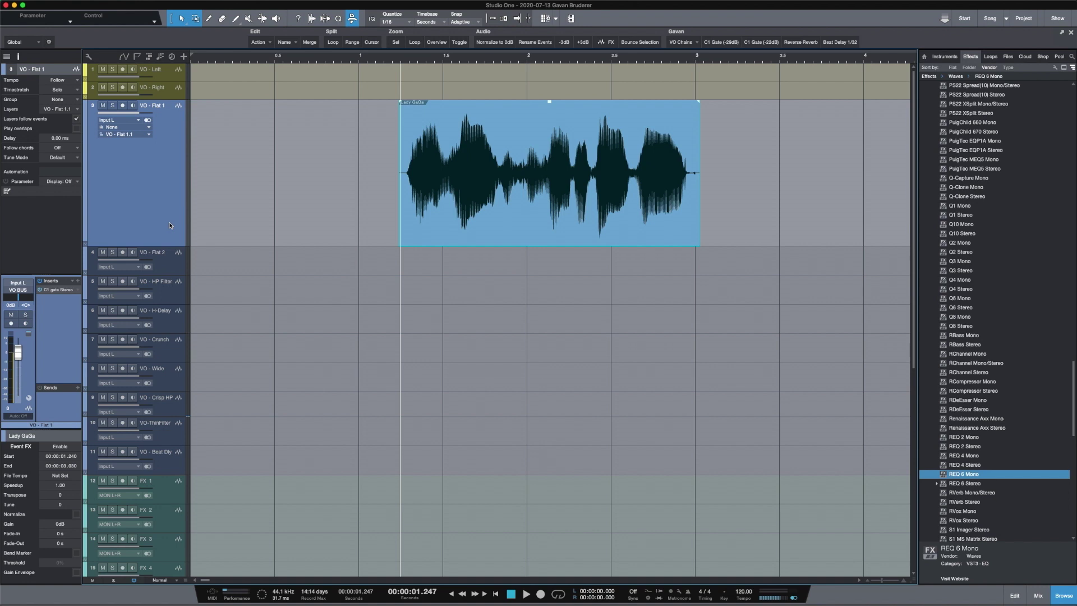
Step: Nudge the vocal clip slightly earlier to start at about 1.230 s and place the playback cursor just before it
drag(569, 188, 631, 196)
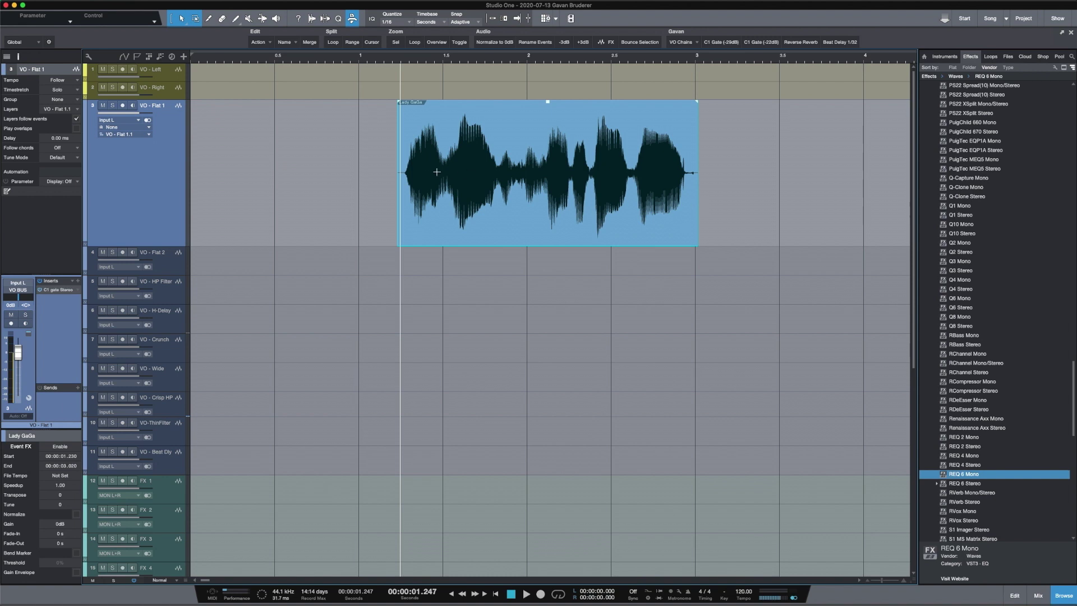
click(393, 172)
click(393, 173)
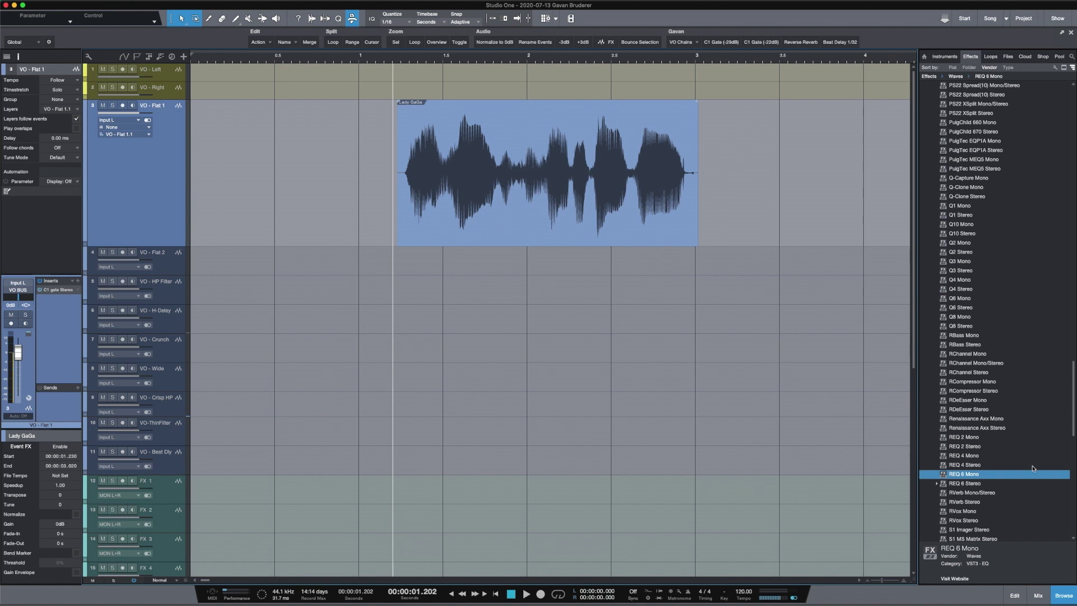
Step: Expand the REQ 6 Stereo presets in the effects list, hide the browser and show it again
key(Up)
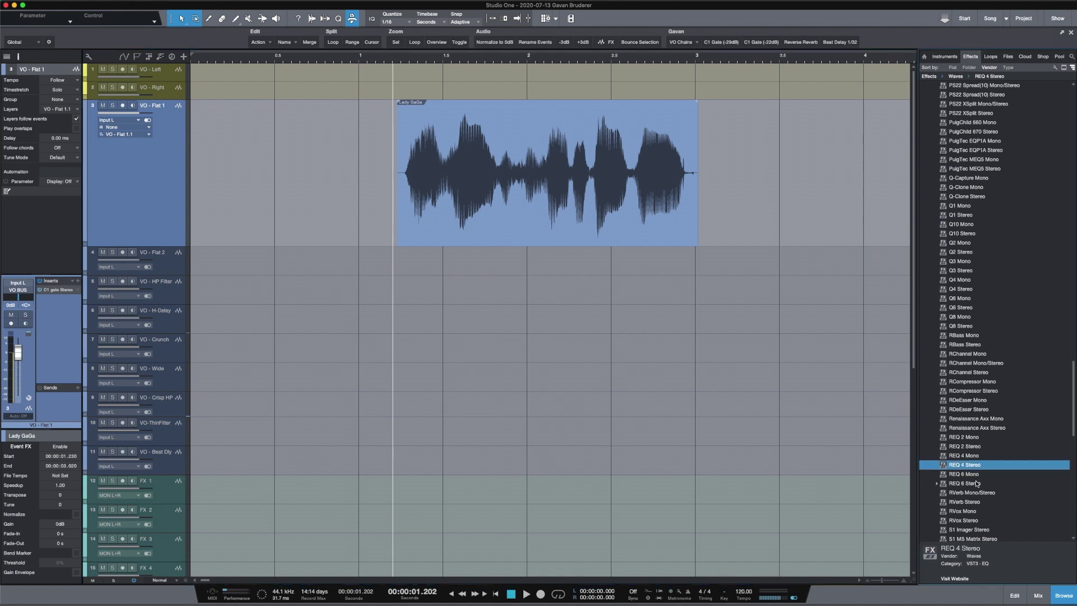
double_click(977, 484)
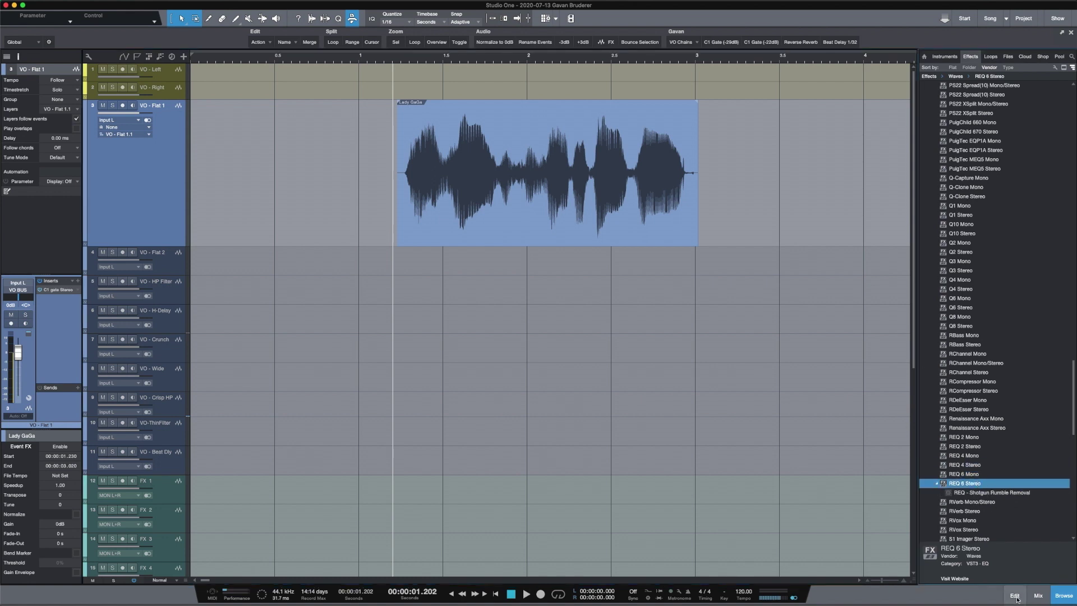
click(1063, 596)
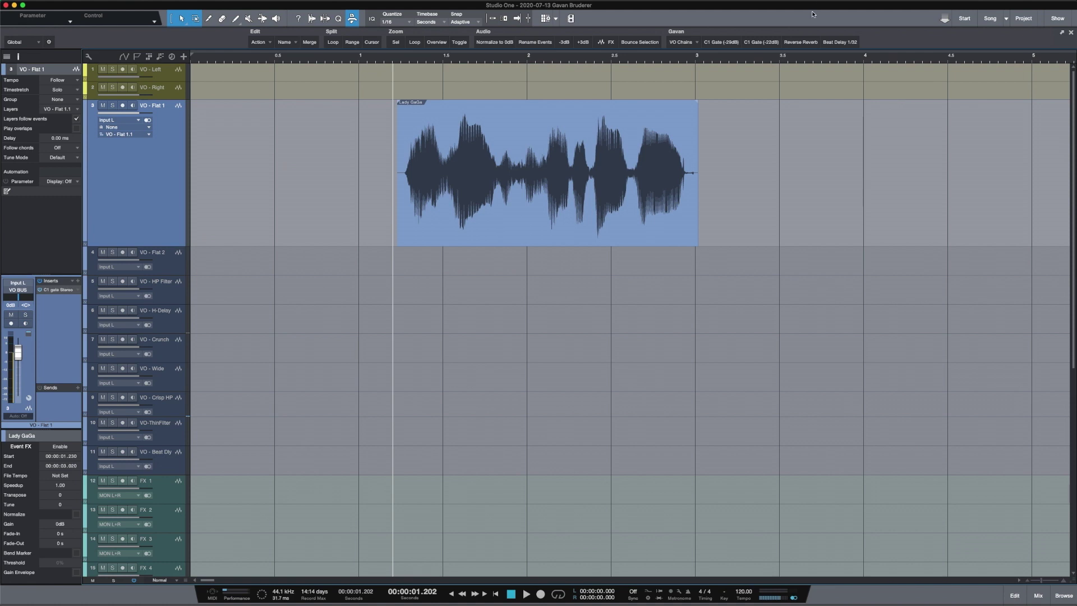
click(1064, 596)
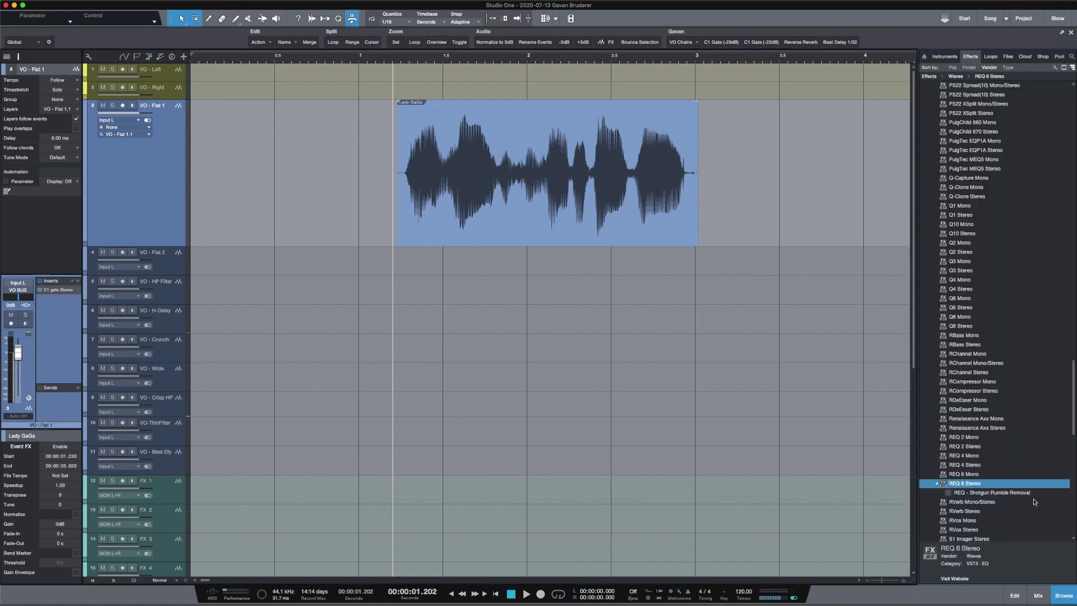
Step: Collapse the Waves vendor folder and look through the PreSonus effects
drag(1071, 325, 1071, 112)
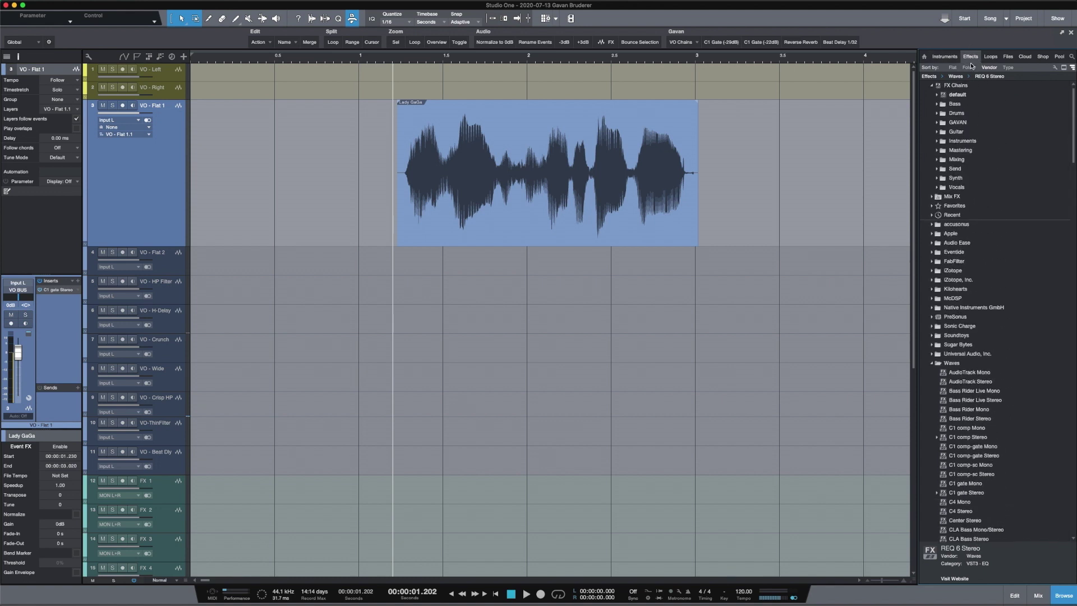
click(933, 364)
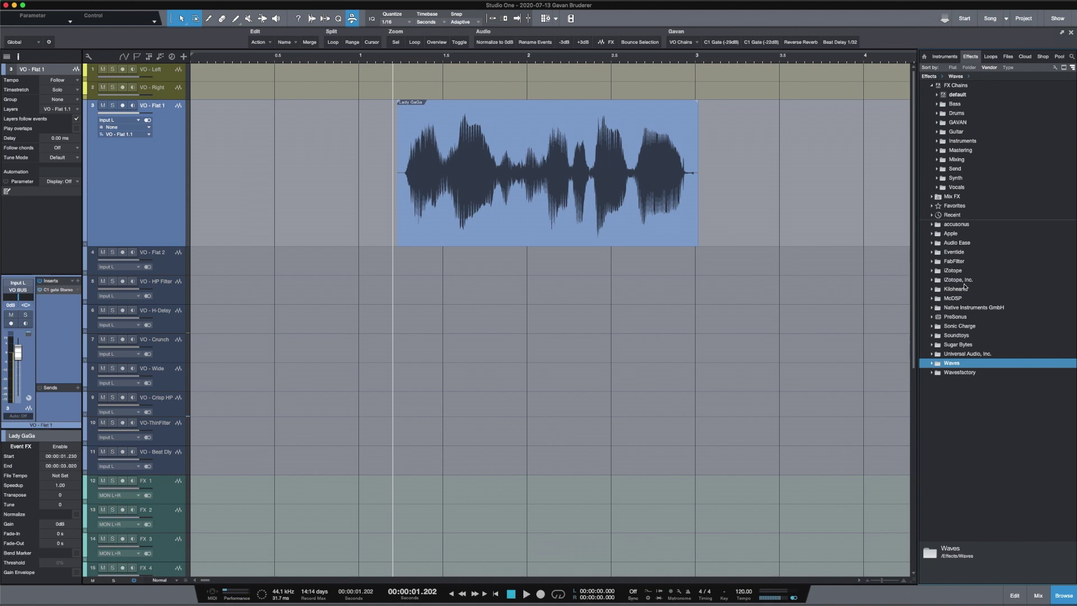
double_click(955, 317)
scroll(966, 321, down, 5)
scroll(965, 281, up, 3)
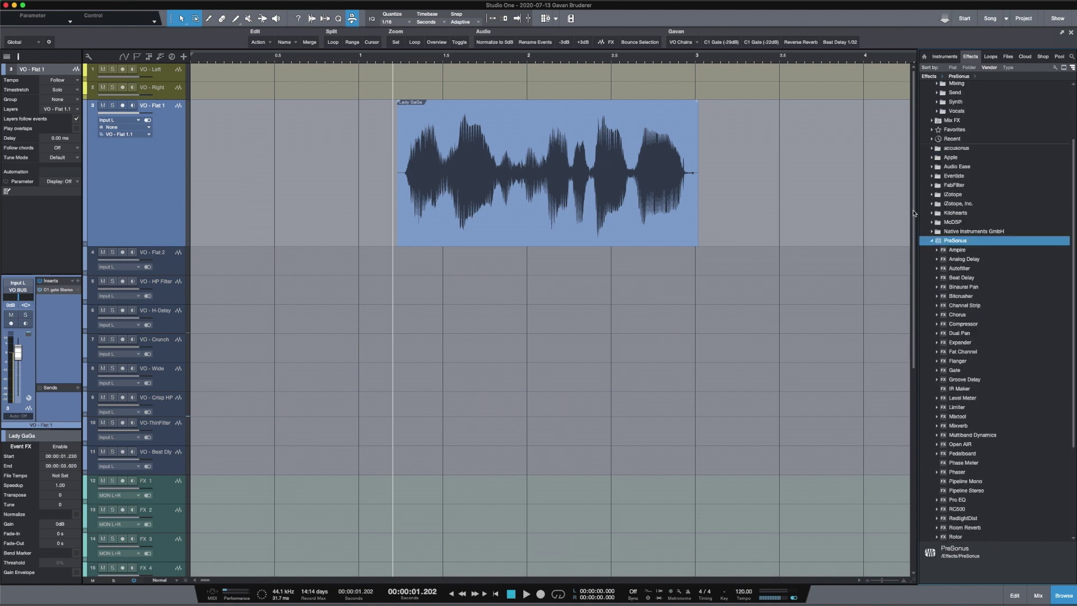
double_click(975, 242)
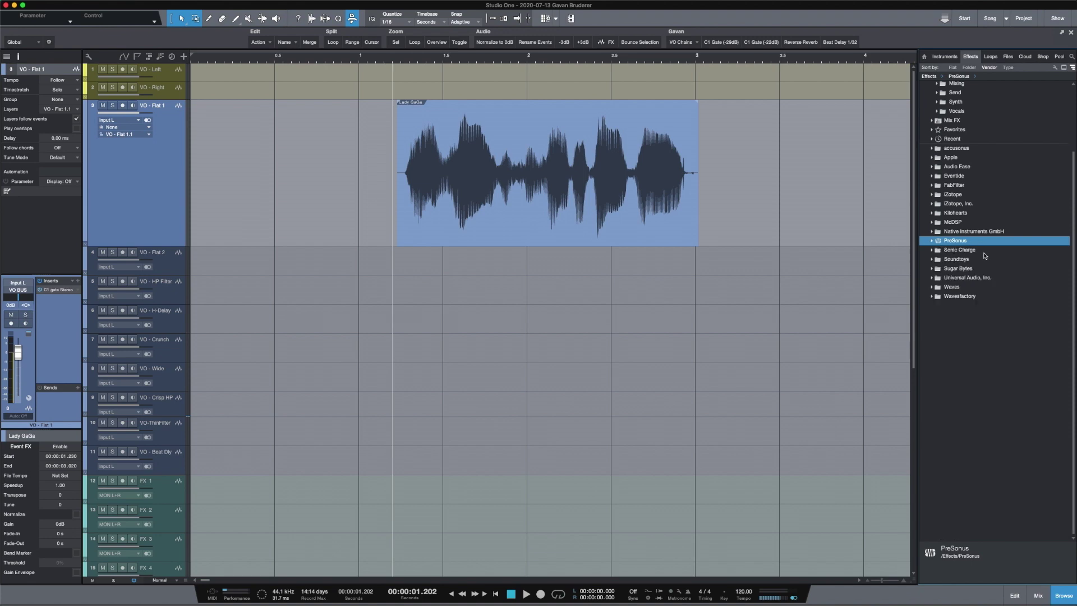
Step: Find REQ 6 Stereo among the Waves effects and add it as an Event FX on the vocal clip instead of the channel
double_click(965, 288)
scroll(988, 348, down, 20)
scroll(1008, 398, down, 10)
double_click(968, 444)
double_click(969, 445)
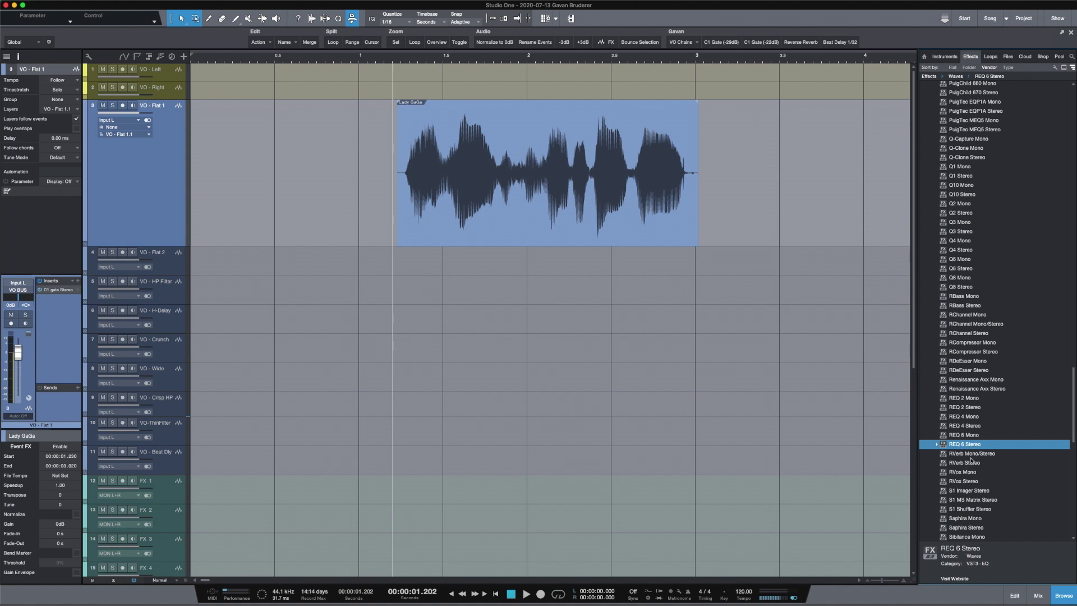
drag(954, 447, 626, 202)
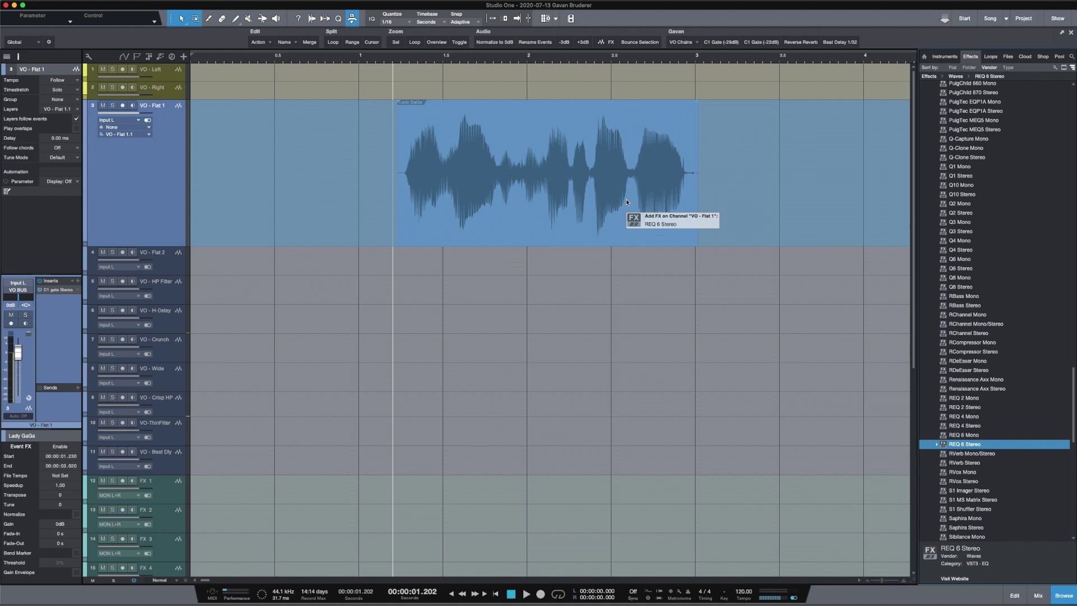
drag(626, 202, 618, 222)
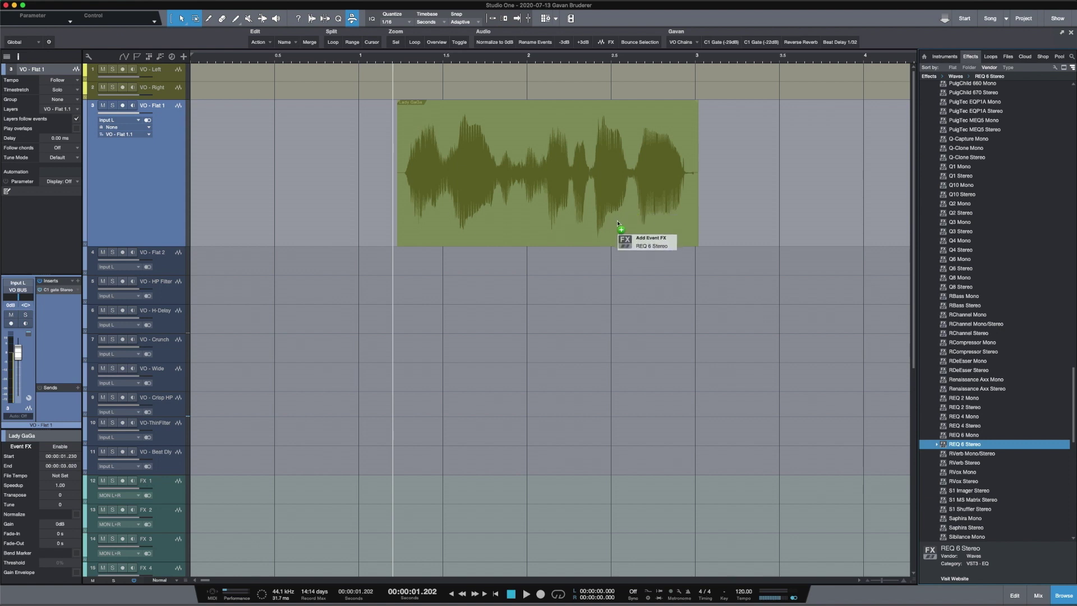
drag(617, 223, 618, 220)
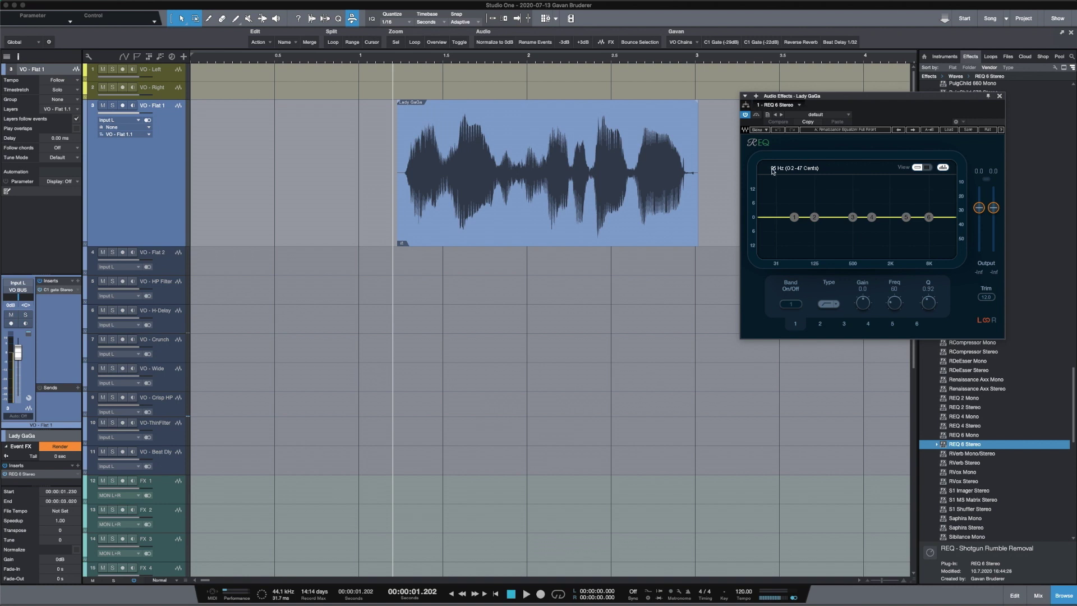
Step: Load the GB-Telephone EQ user preset in REQ 6 Stereo and close the effect window
click(970, 130)
click(950, 130)
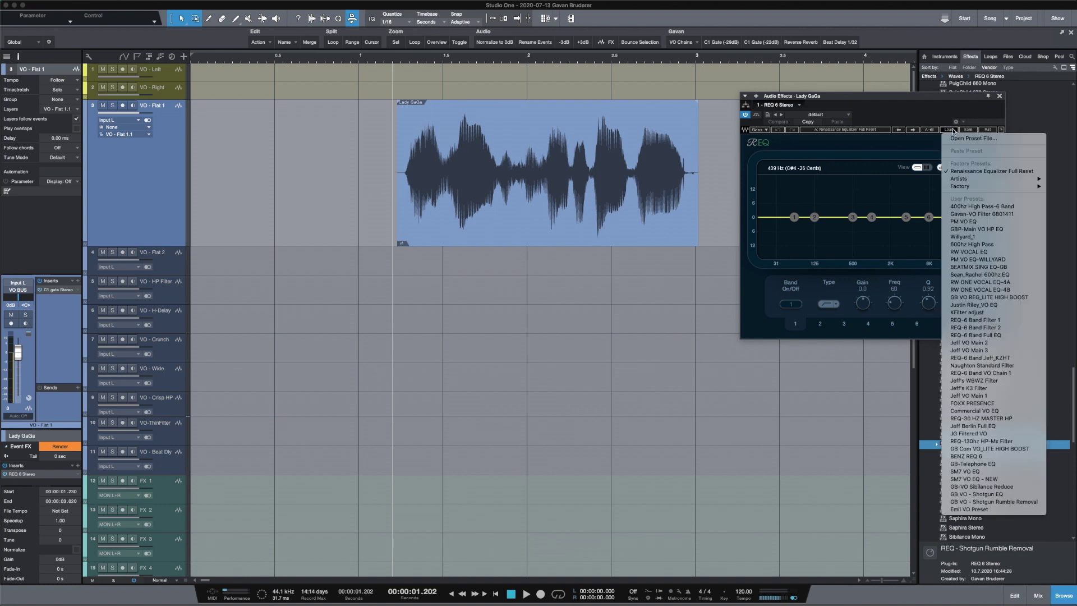
click(984, 465)
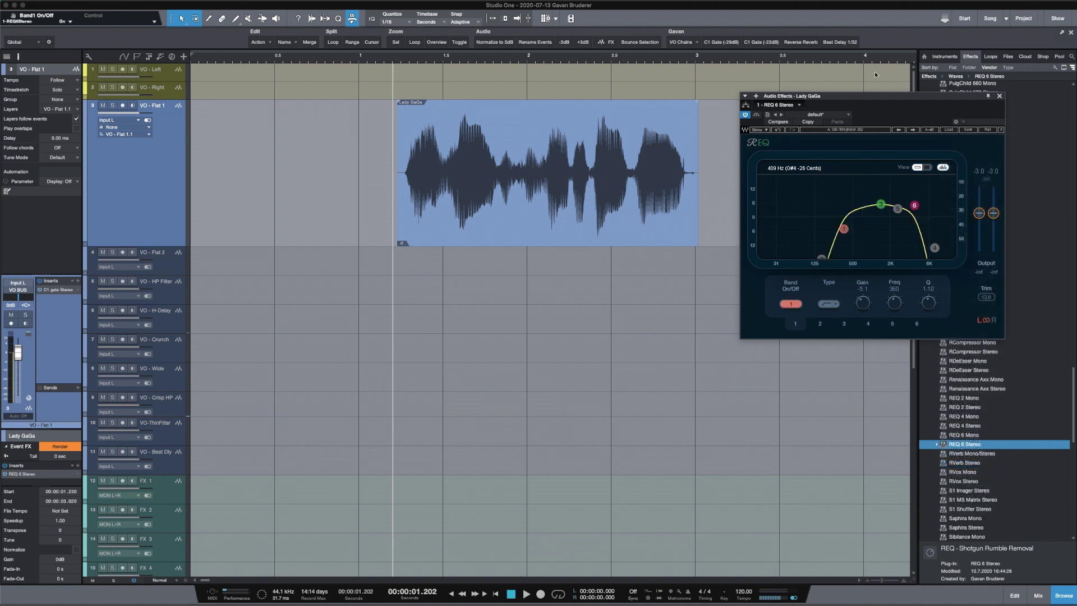
click(1000, 97)
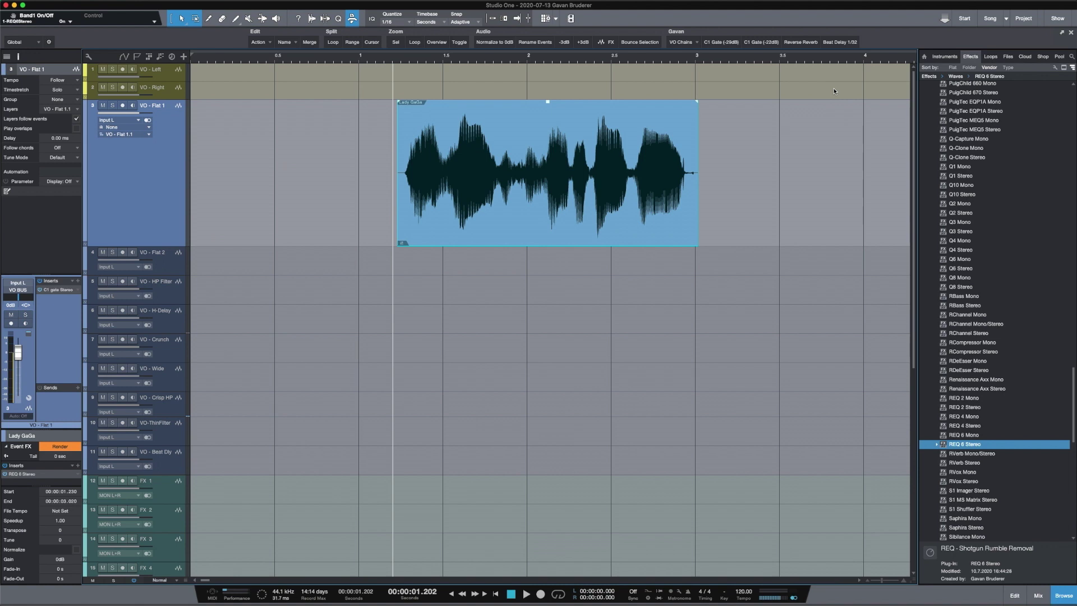
Step: Reopen REQ 6 Stereo from the clip's Event FX marker, play the clip with the effect and close the window
click(402, 244)
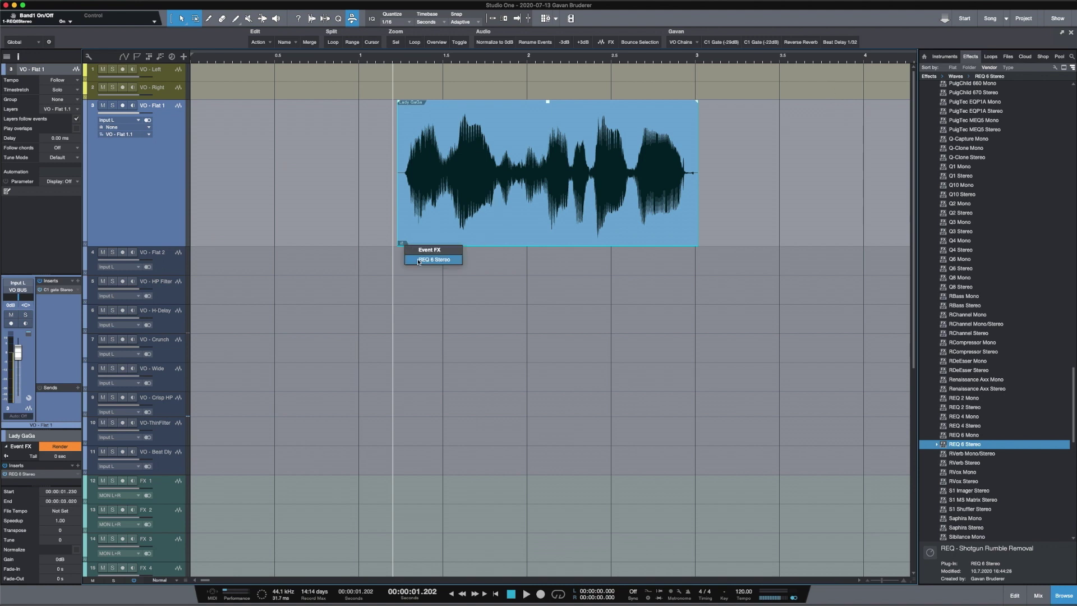
click(432, 260)
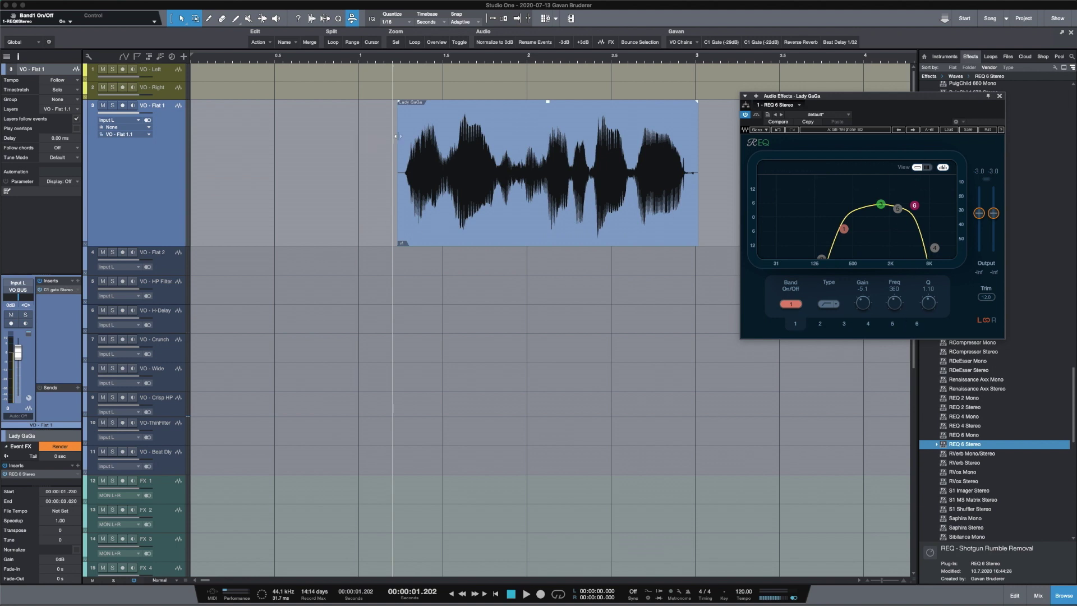
key(space)
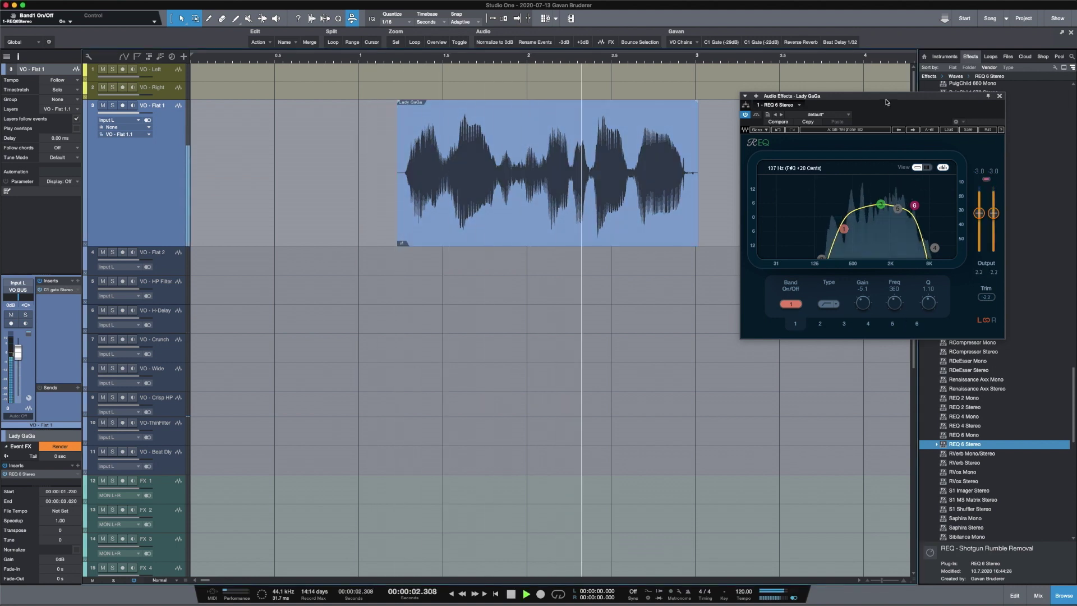
key(space)
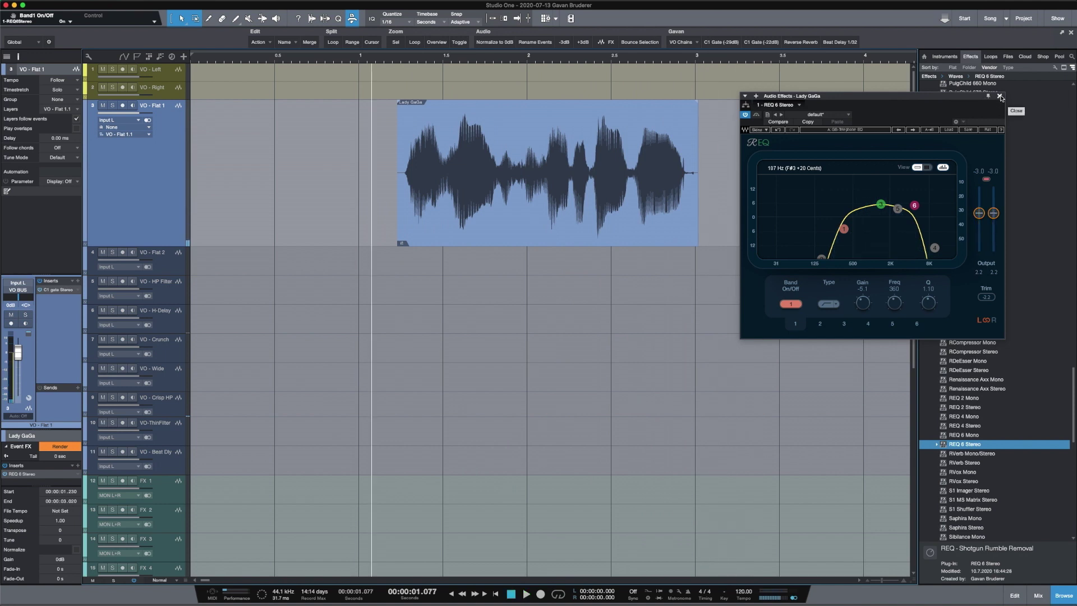
click(1001, 97)
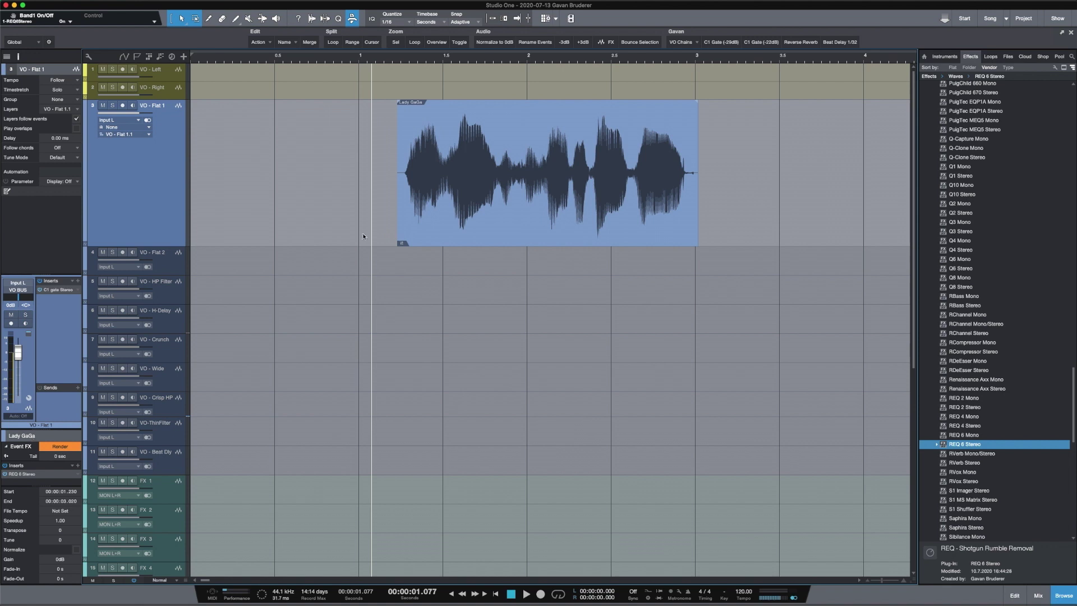
Step: Examine the clip's Event FX inserts and the stored FX chains available for them, without loading one
click(6, 447)
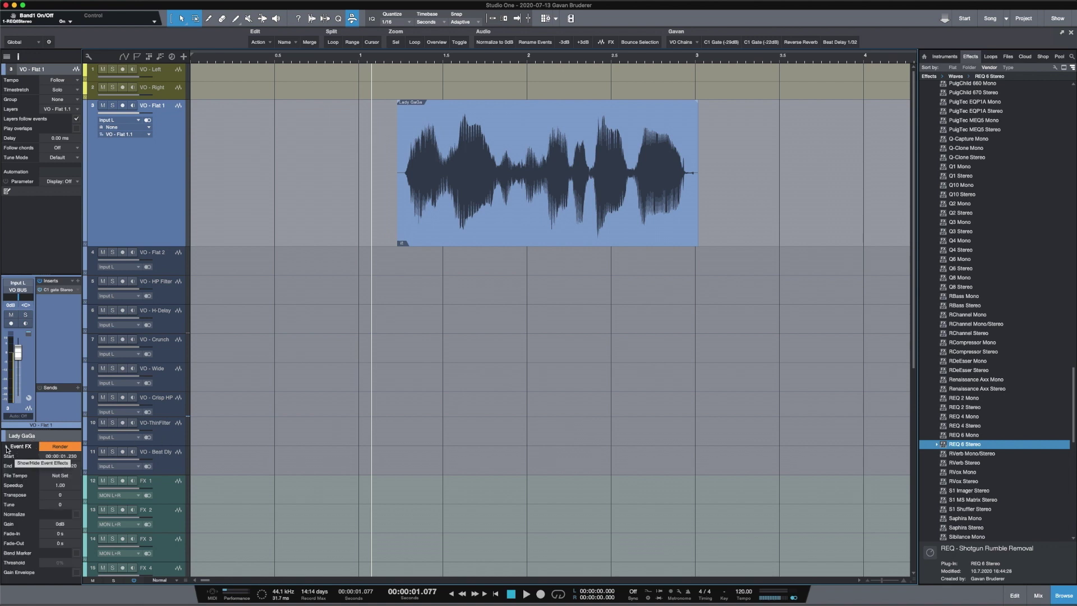
click(7, 448)
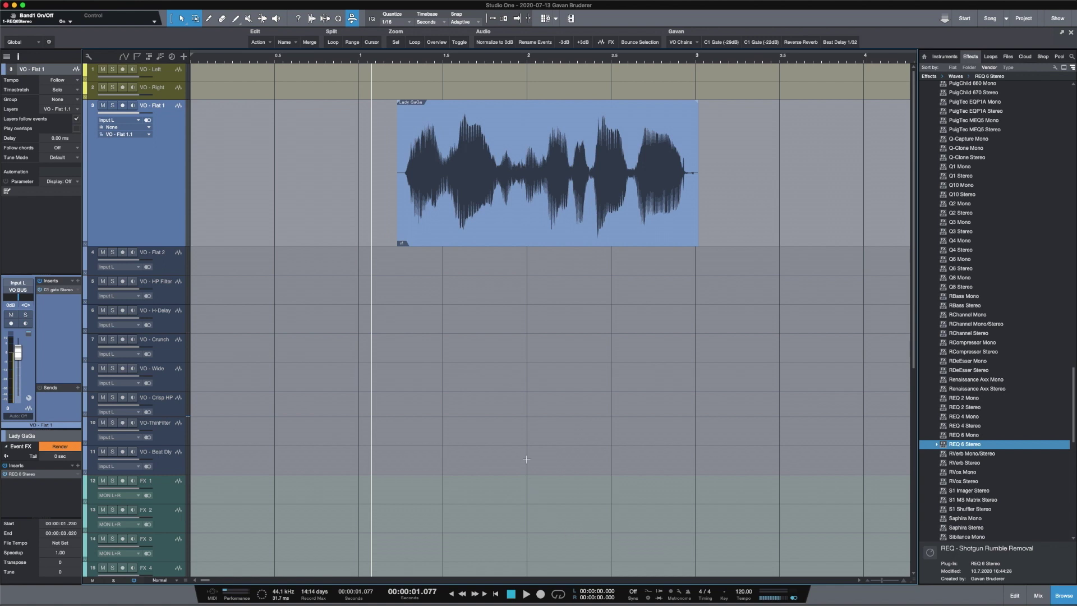
click(72, 465)
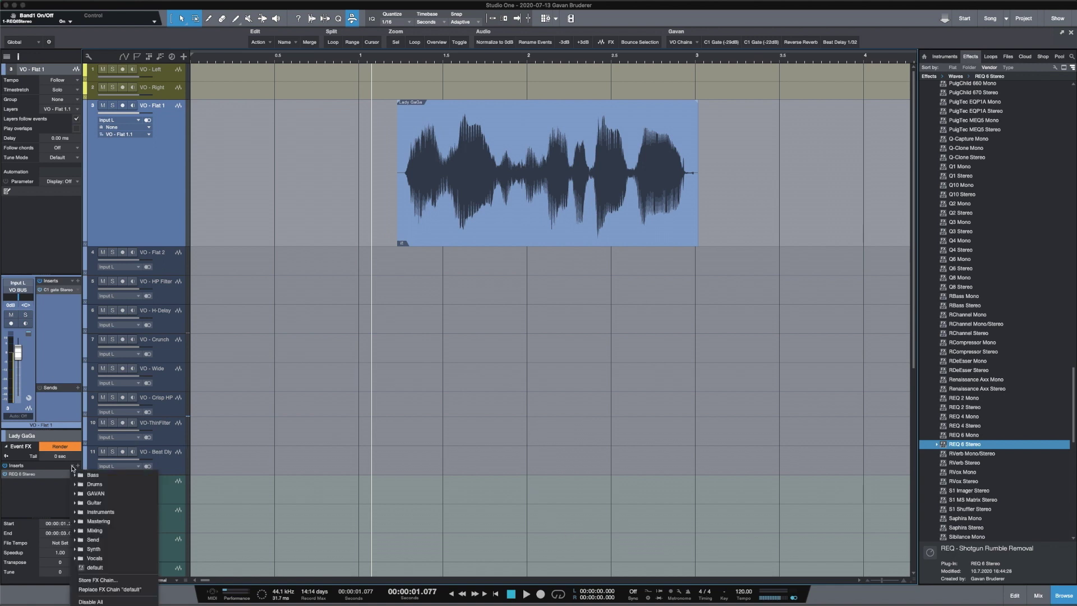
click(111, 467)
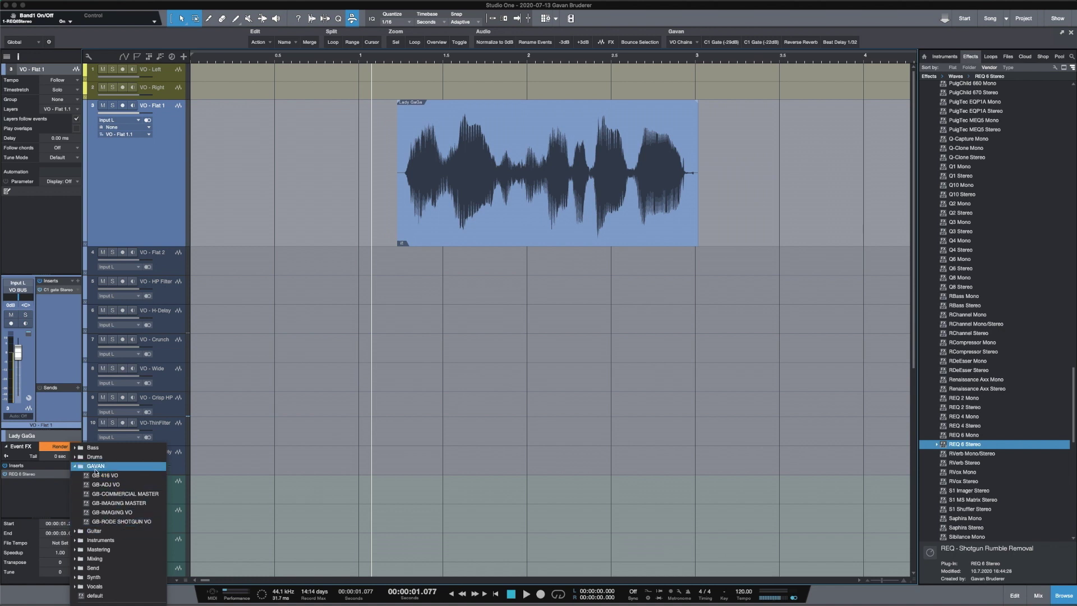
click(118, 467)
click(27, 411)
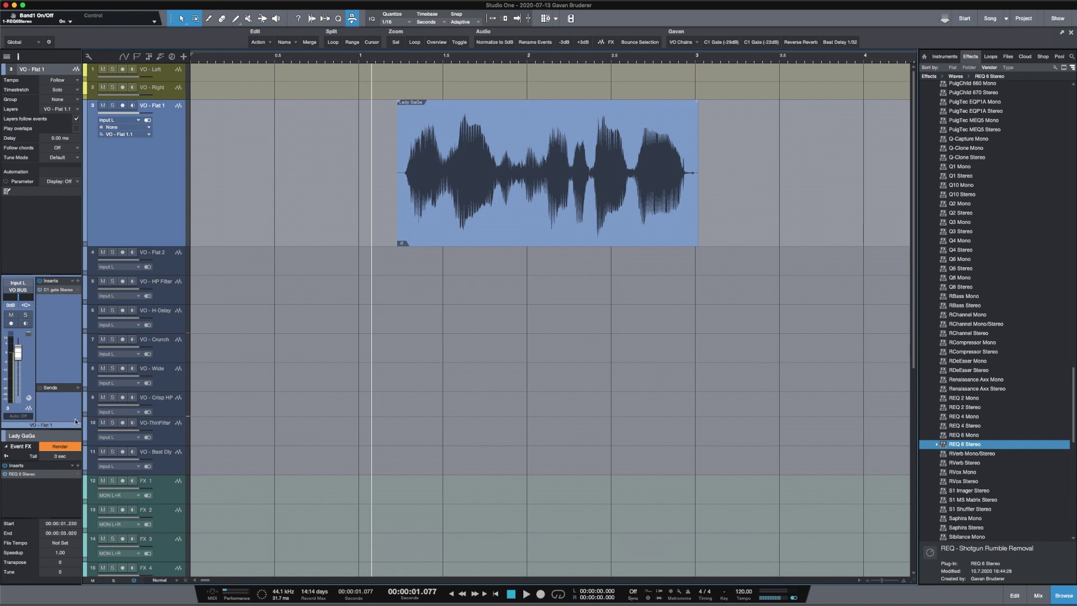
Step: Render the clip's Event FX into audio and undo the rendering
click(60, 447)
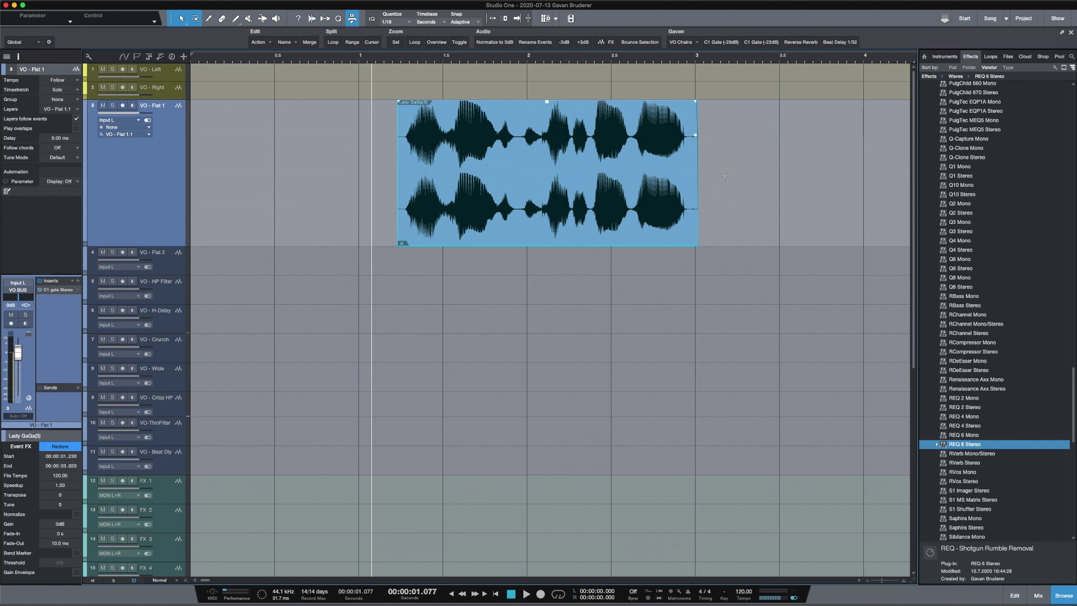
key(ctrl+z)
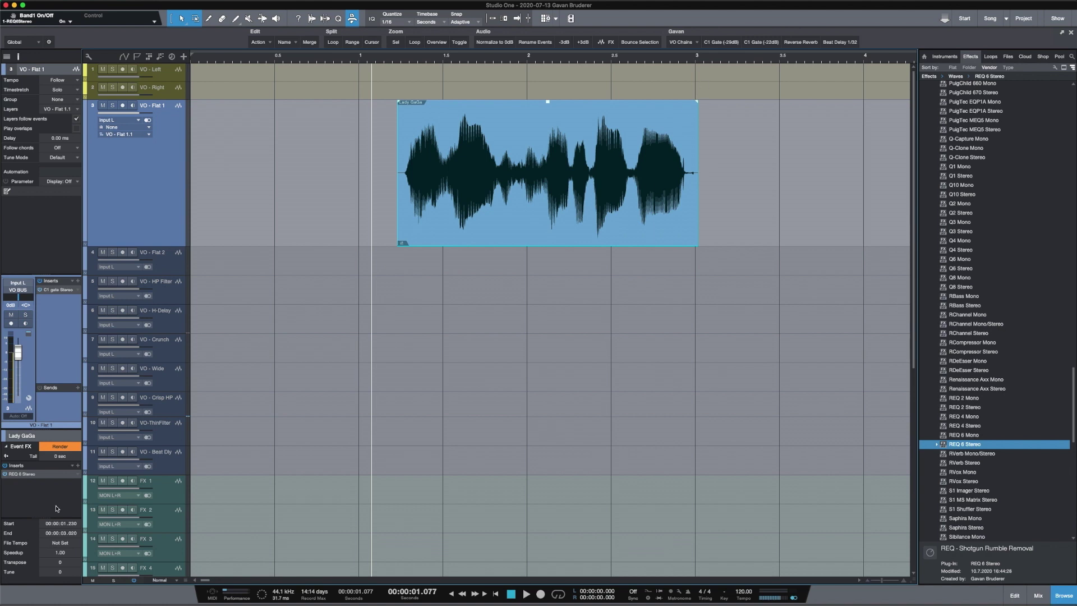
Step: Try an Event FX tail of 6 seconds, set the tail back to 0 seconds and render the effect into the clip
double_click(60, 455)
text(6)
key(Return)
click(60, 456)
text(0)
key(Return)
click(57, 448)
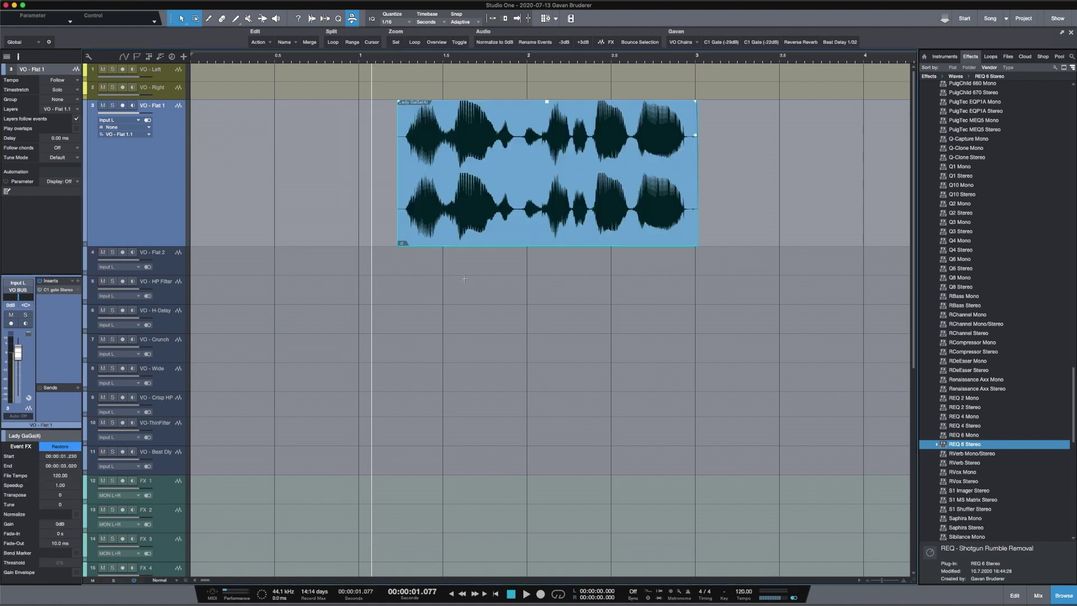
Step: Move the rendered vocal clip along its track to start at about 1.512 s
drag(449, 176, 563, 211)
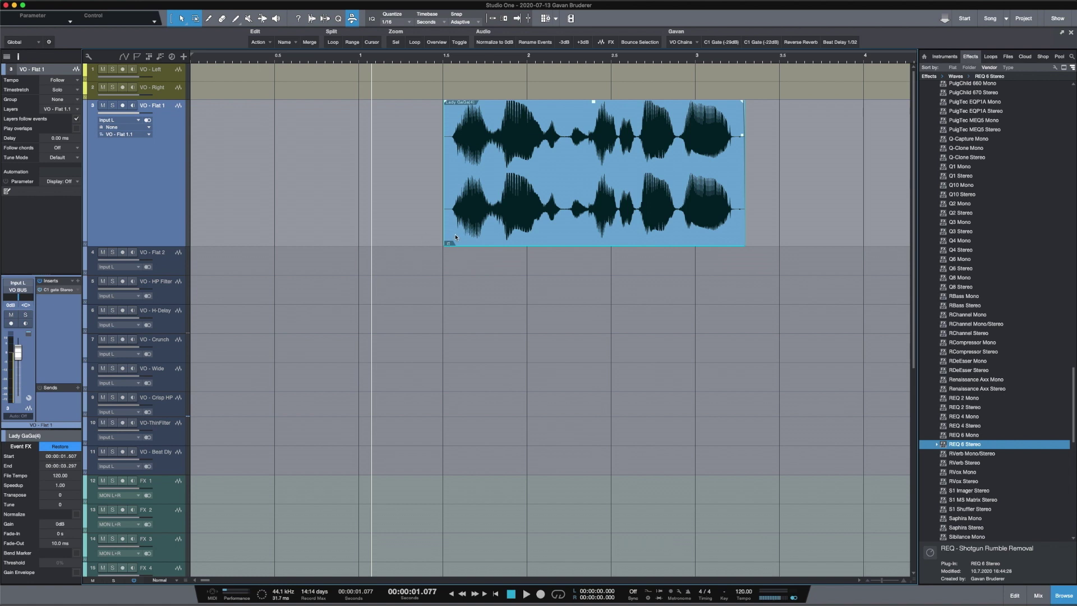
drag(557, 214, 559, 213)
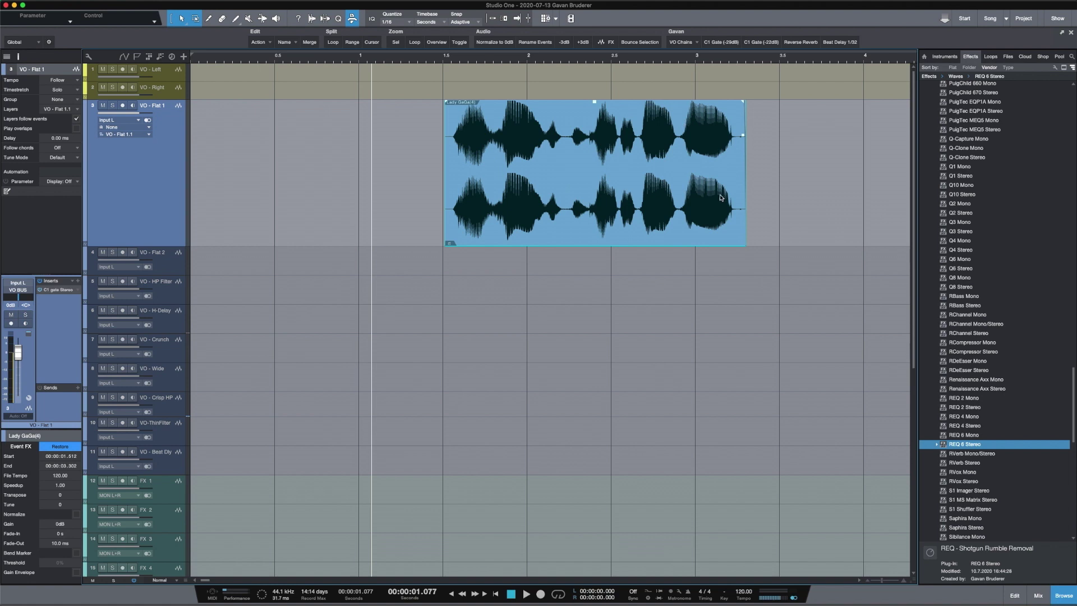
Step: Restore the rendered vocal clip on VO - Flat 1 to its original audio with editable Event FX
click(799, 183)
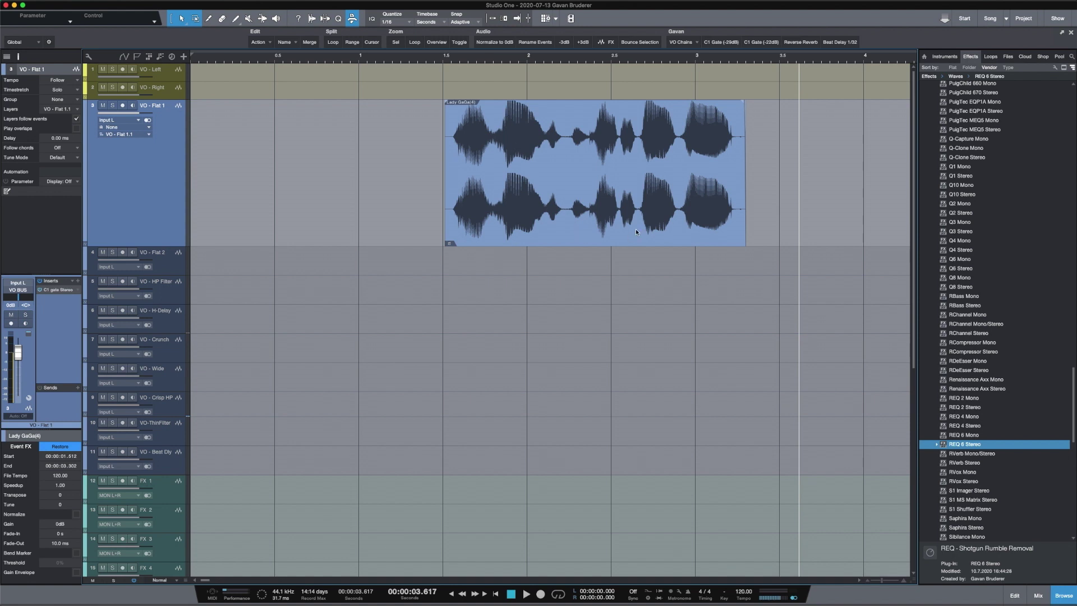
click(564, 224)
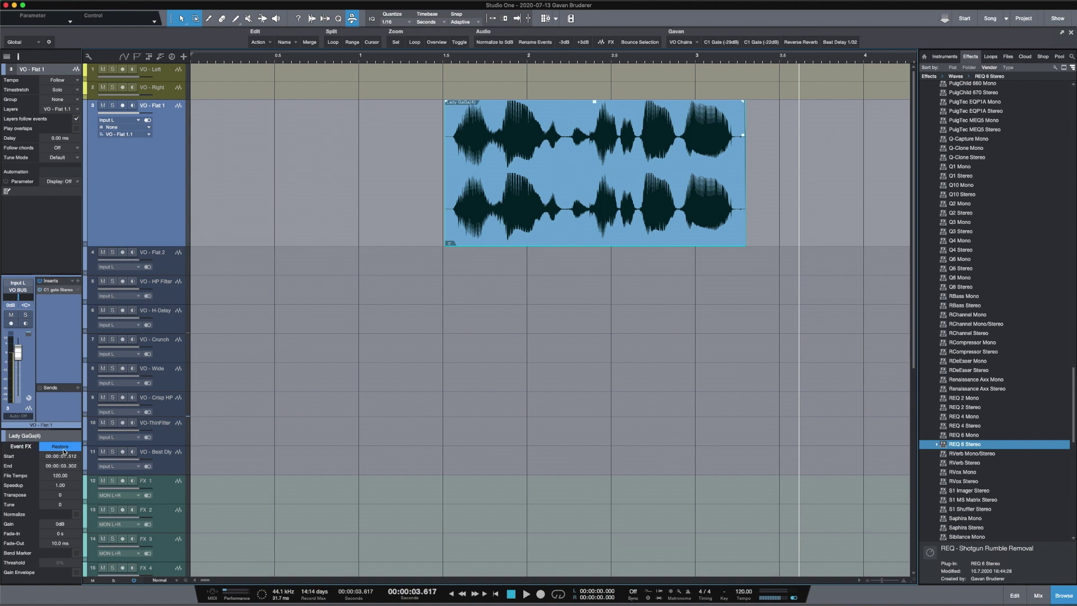
click(61, 447)
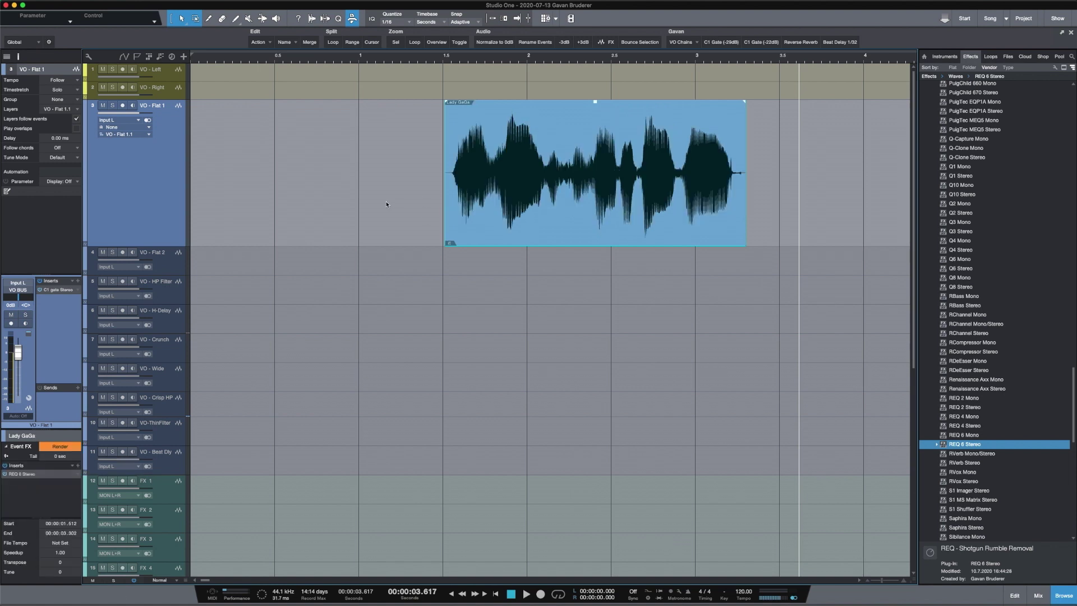
Step: Load the Jeff's K3 Filter preset in the clip's REQ 6 Stereo Event FX and render the effect into the audio
click(17, 473)
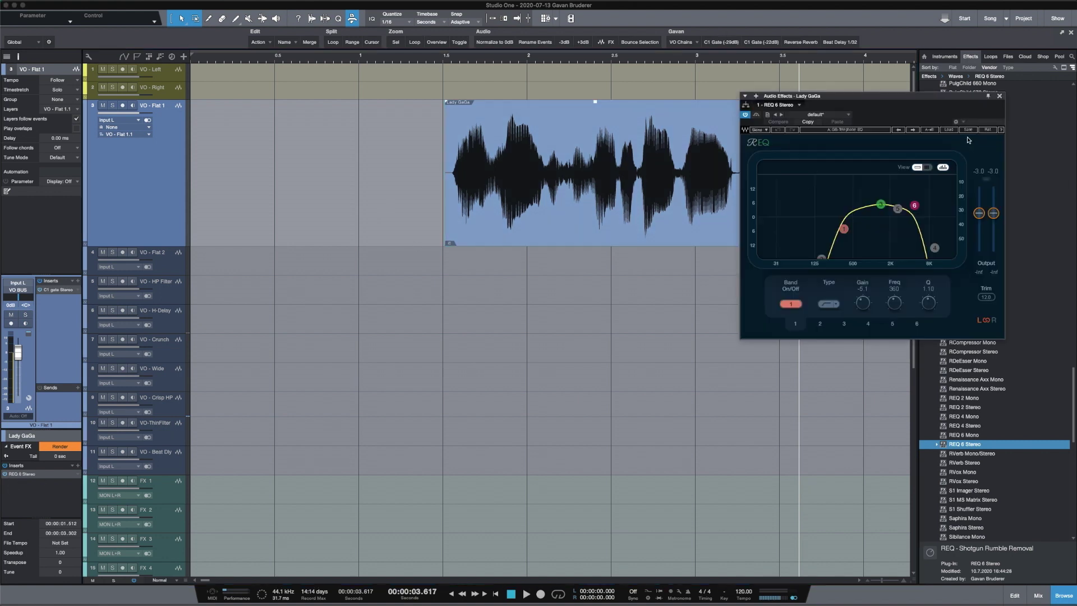
click(949, 130)
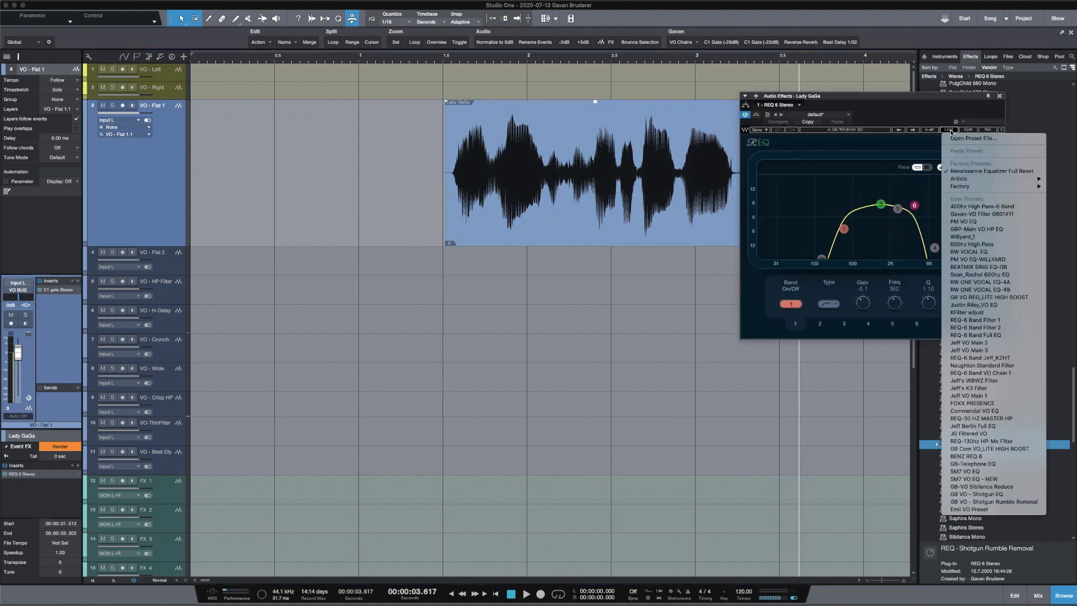
click(964, 388)
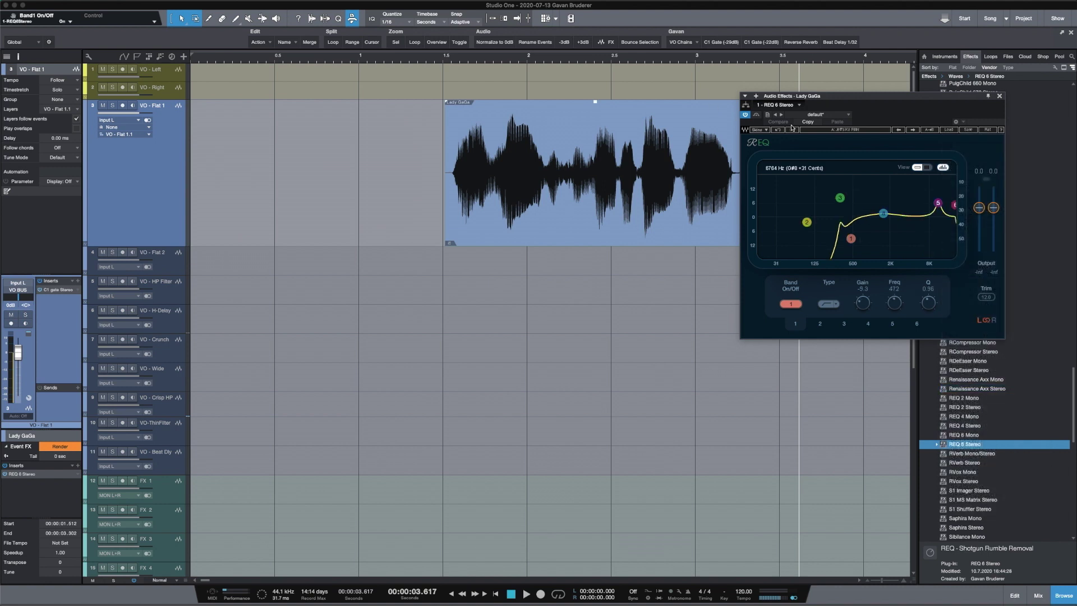
click(1000, 99)
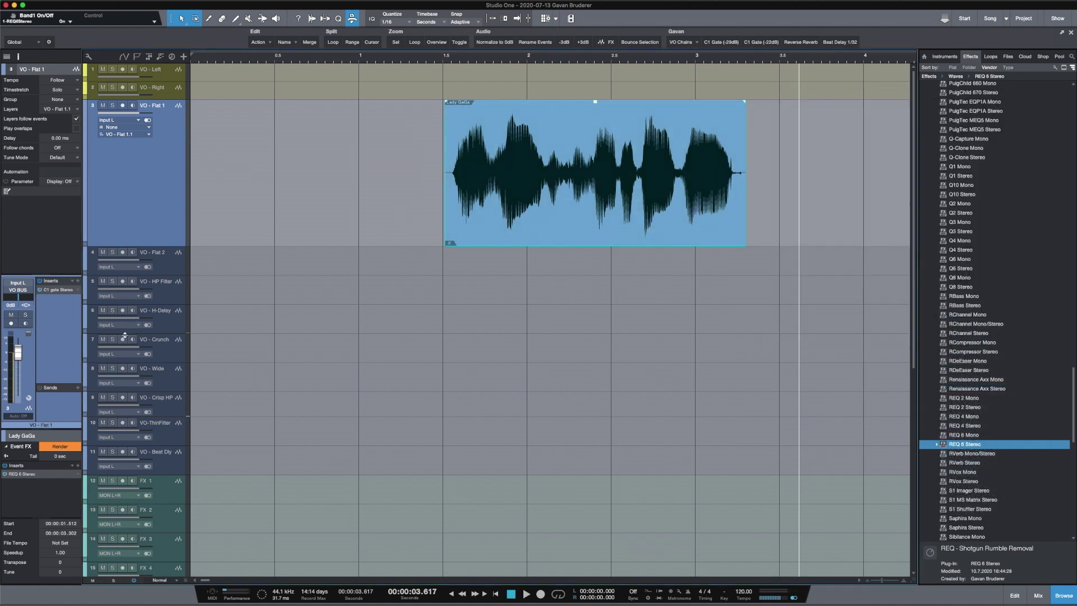
click(60, 446)
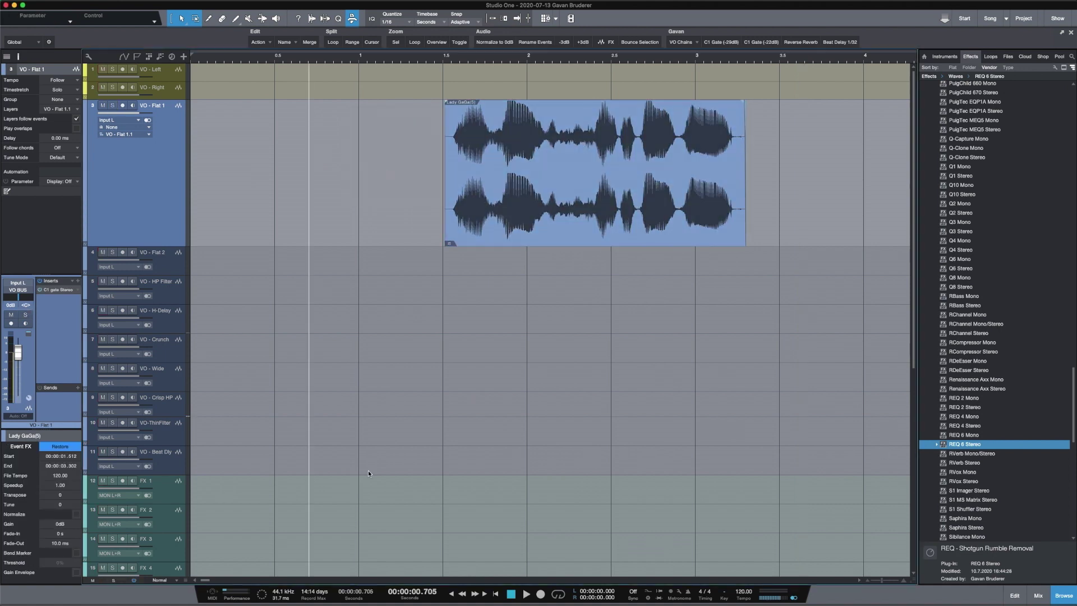
click(642, 212)
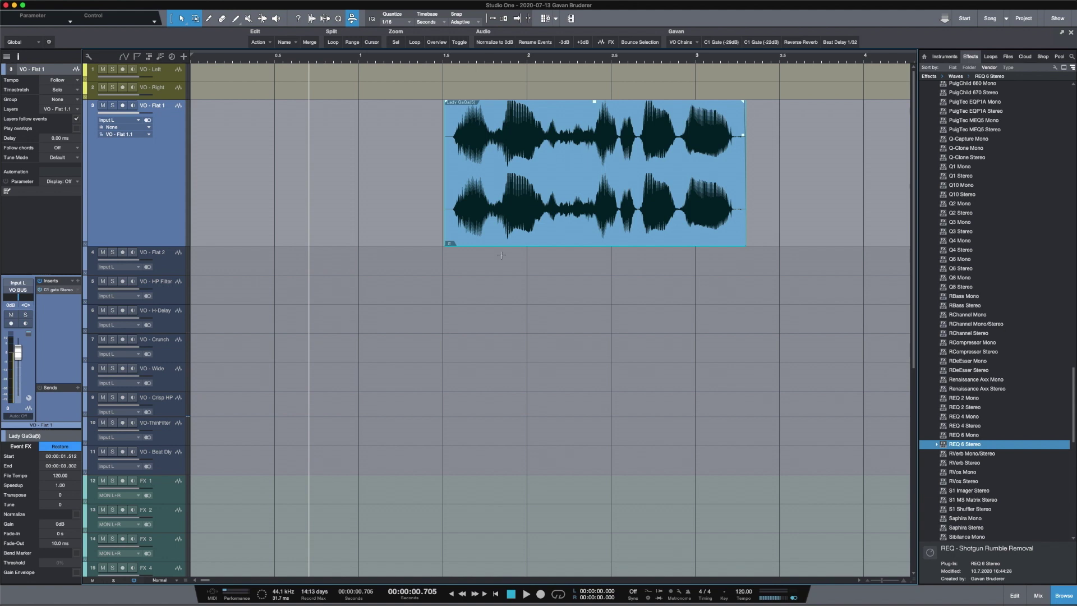
Step: Undo the recent render, preset and move edits on the vocal clip, and remove REQ 6 Stereo from its Event FX inserts
key(super+z)
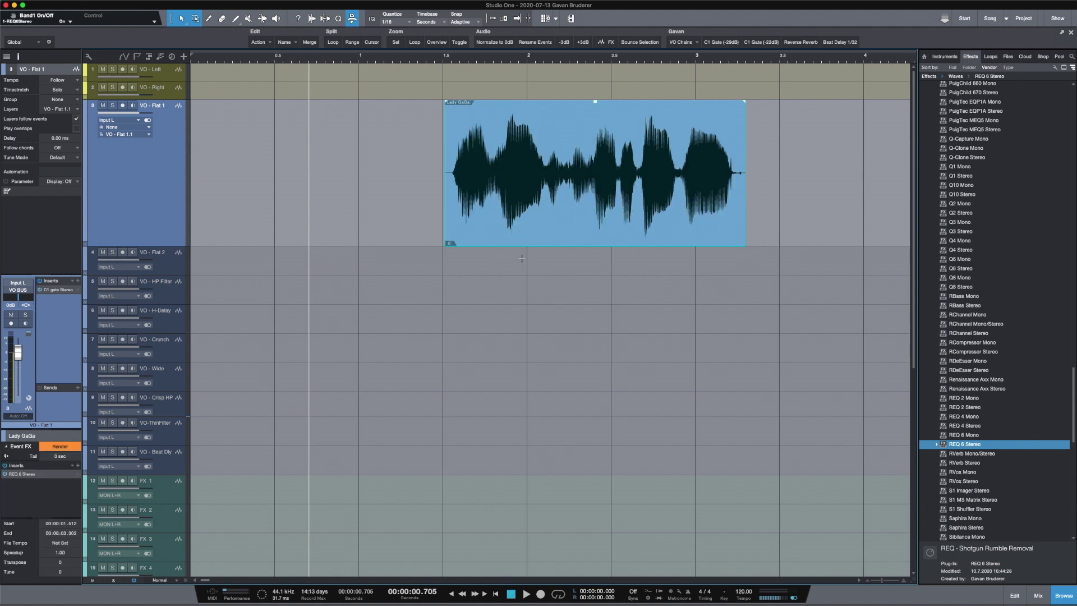
key(super+z)
key(super+z)
key(super+z)
key(super+z)
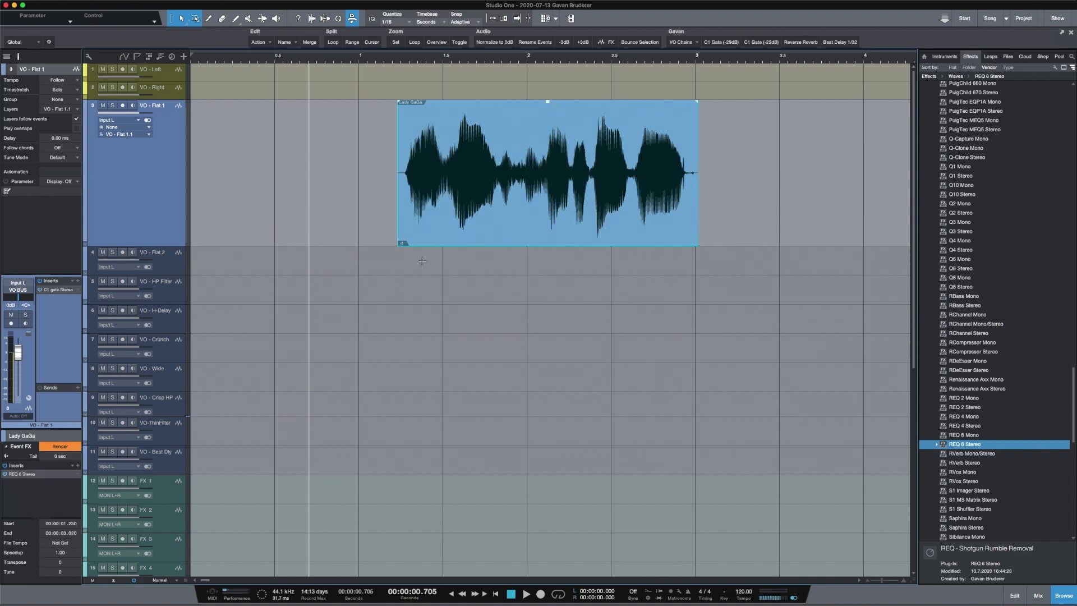
right_click(78, 475)
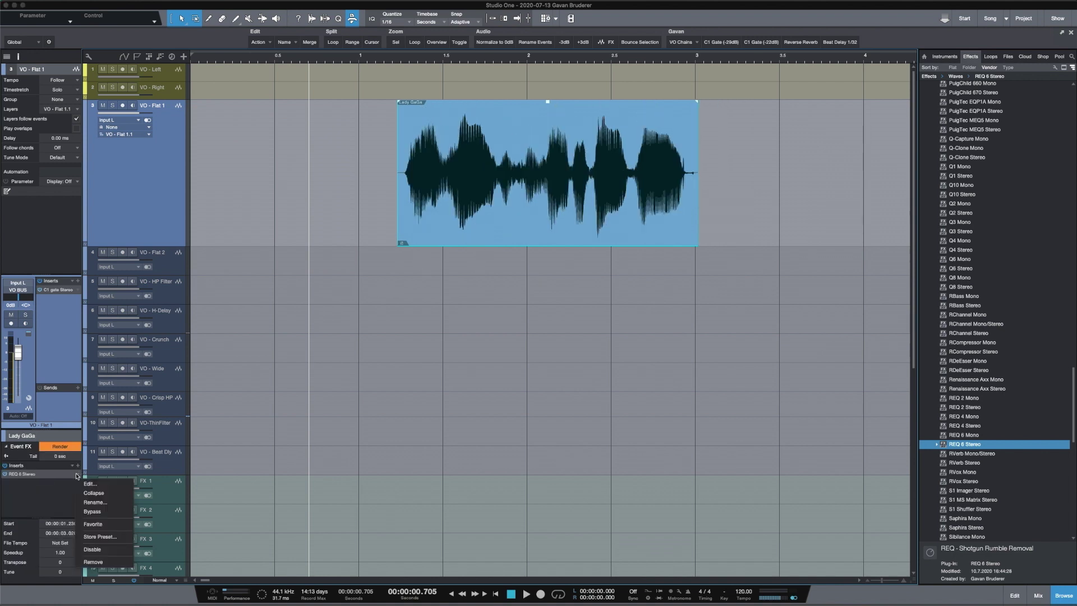
click(99, 562)
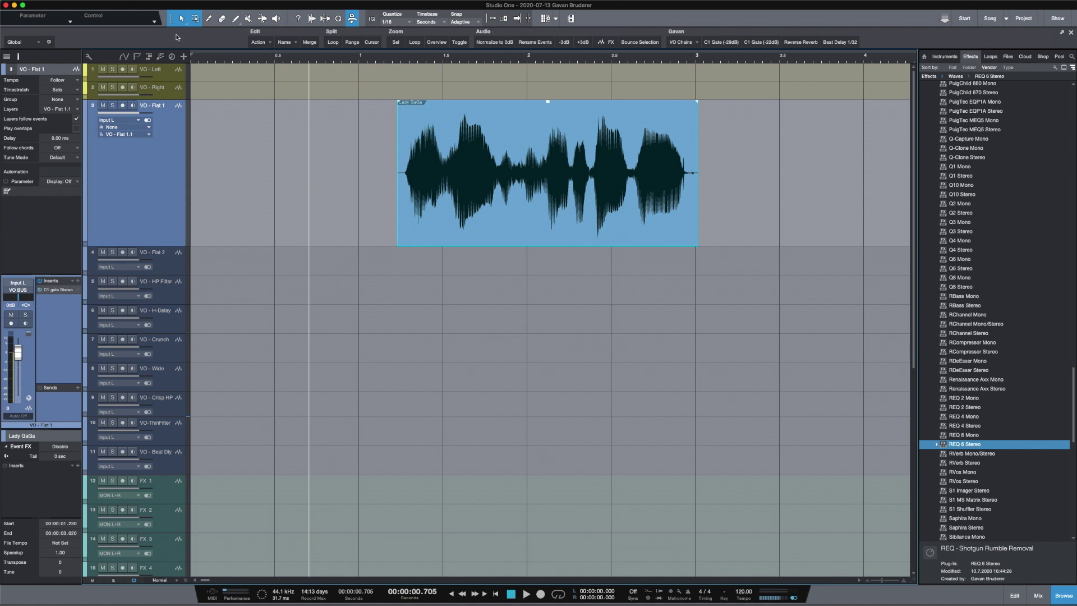
Step: Hide and reshow the macro controls, and examine the macros available under VO Chains without running one
click(352, 18)
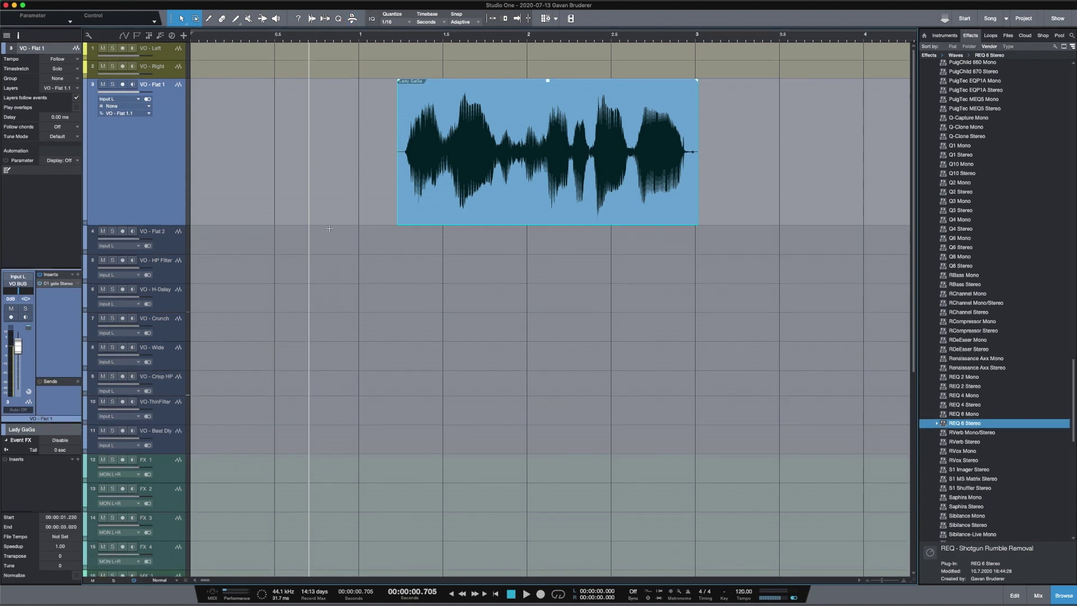
click(353, 21)
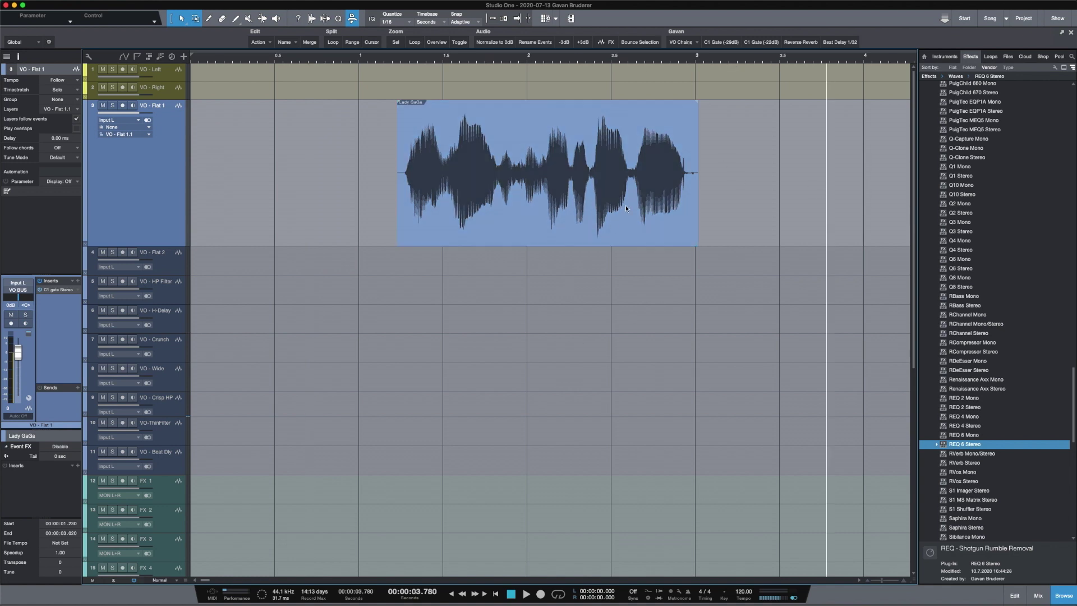
click(695, 43)
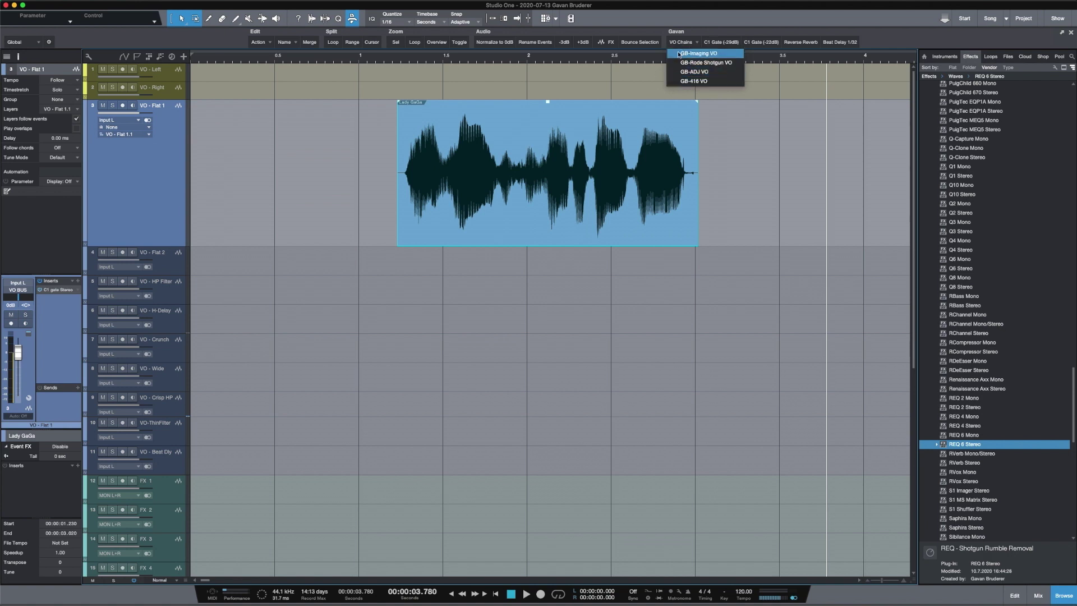
click(706, 31)
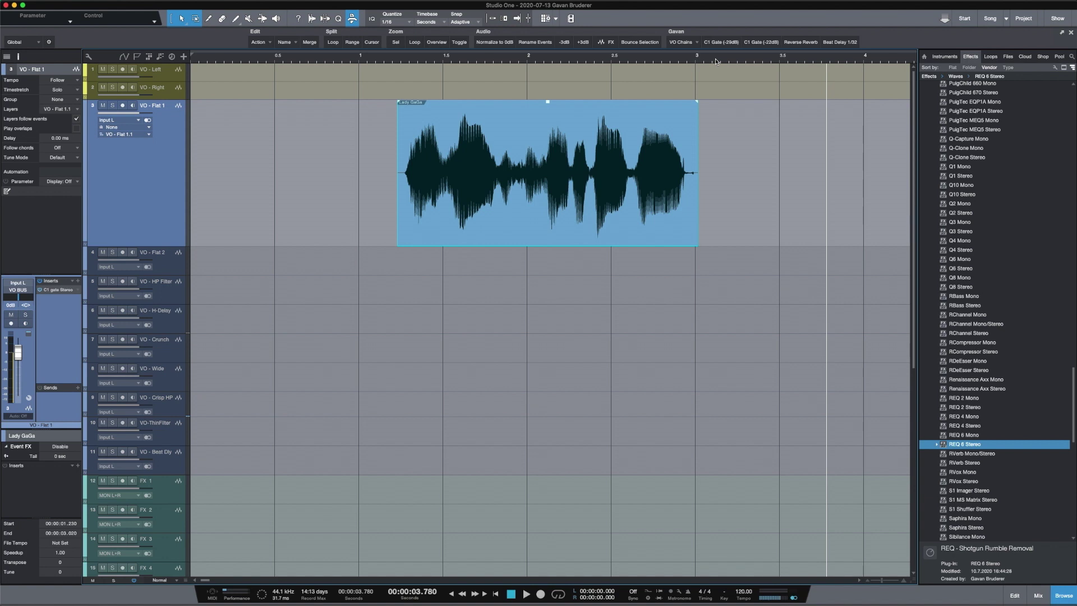
Step: Run the GB-Imaging VO chain macro on the selected vocal clip
click(682, 42)
key(Return)
click(681, 42)
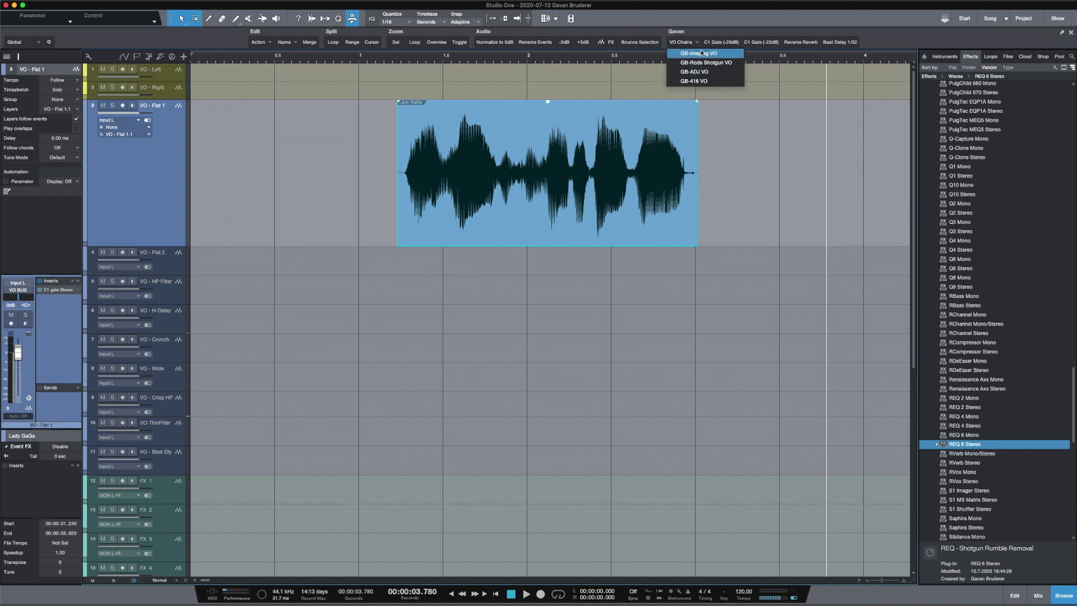
click(702, 53)
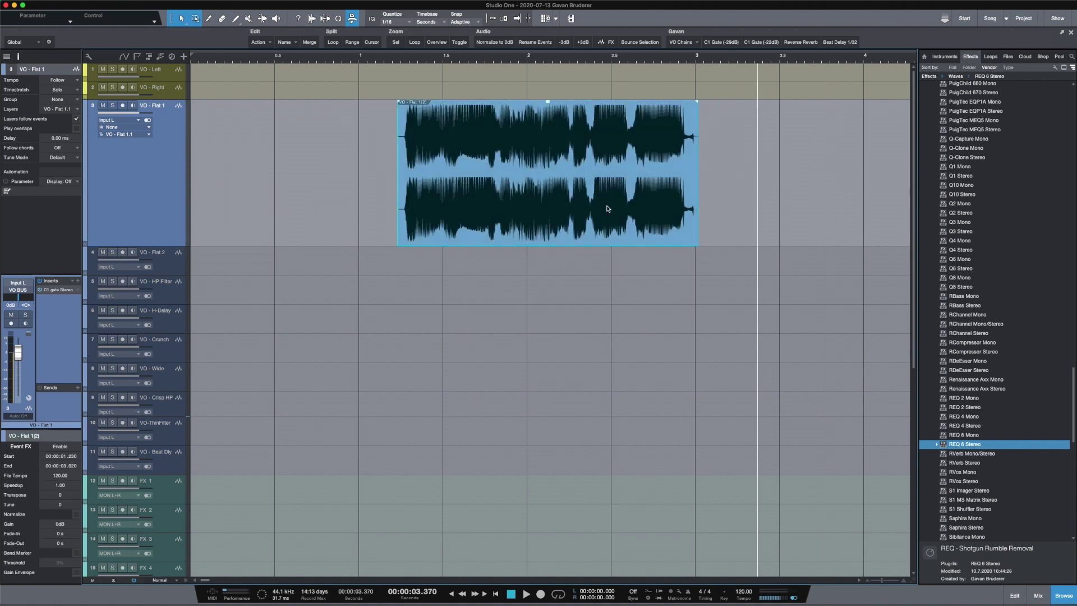
Step: Rename the processed vocal clip as Lady Gaga - Imaging Processed
click(535, 42)
text(Lad)
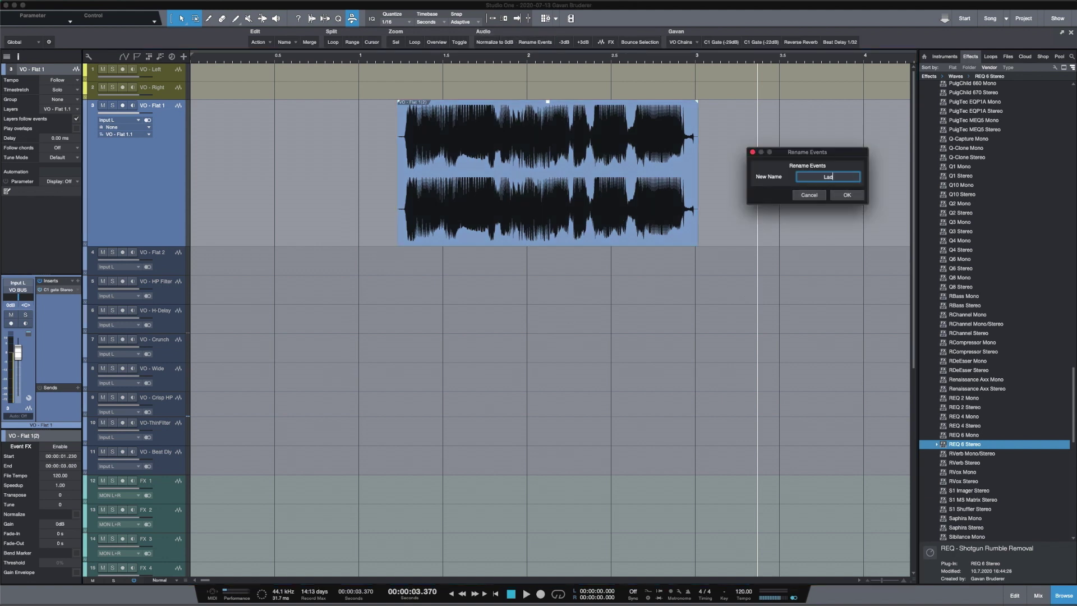
text(y Gaga - Imaging Pro)
text(cessed)
key(Return)
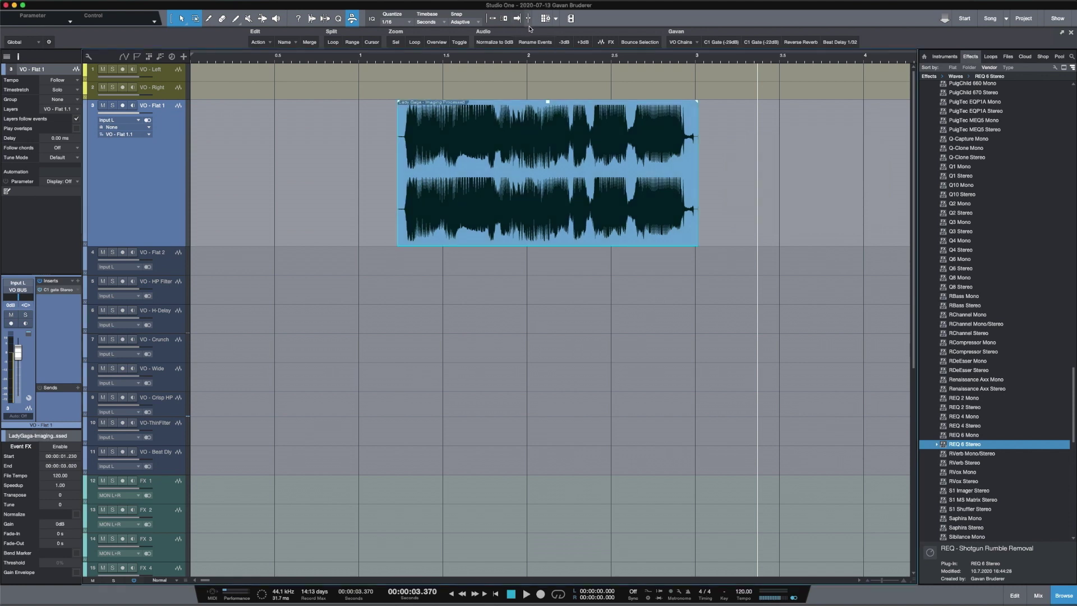
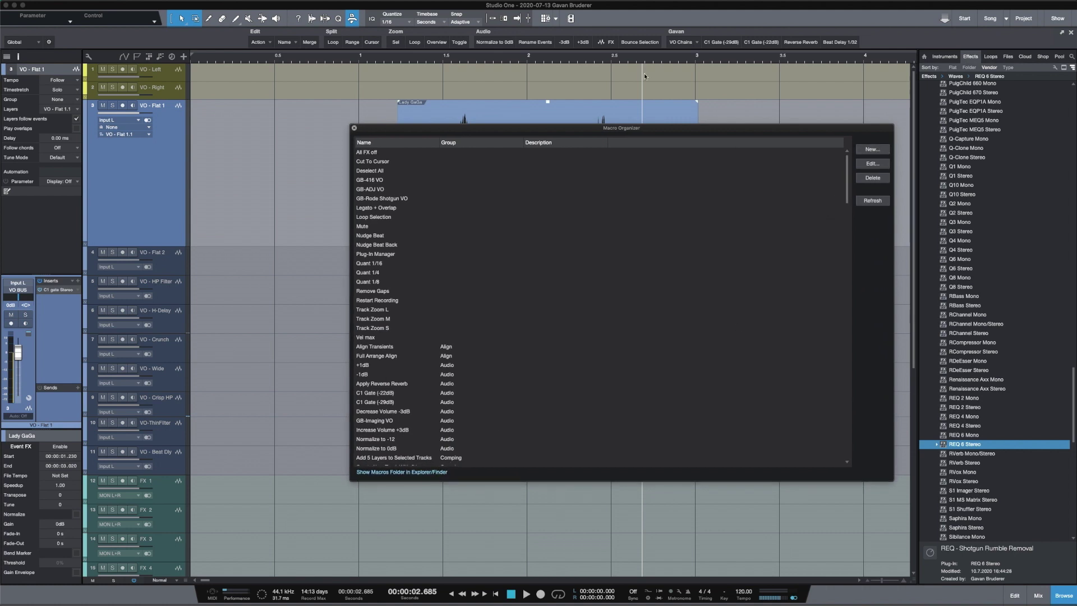
Step: Close the Macro Organizer and load the GB-Telephone EQ preset in the REQ 6 Stereo insert of the VO - HP Filter track
drag(687, 130, 666, 164)
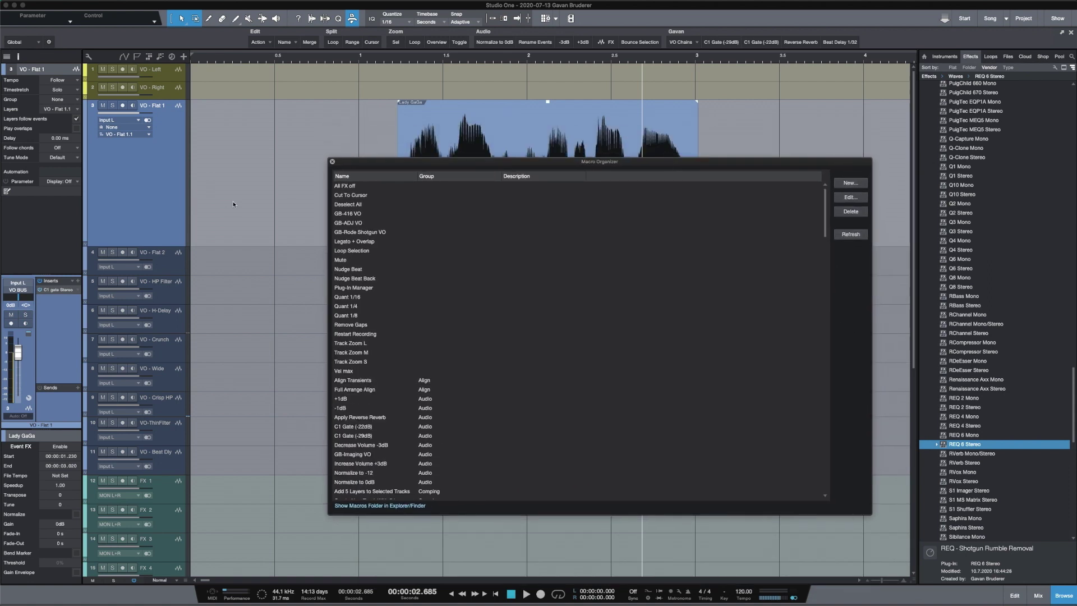
click(332, 163)
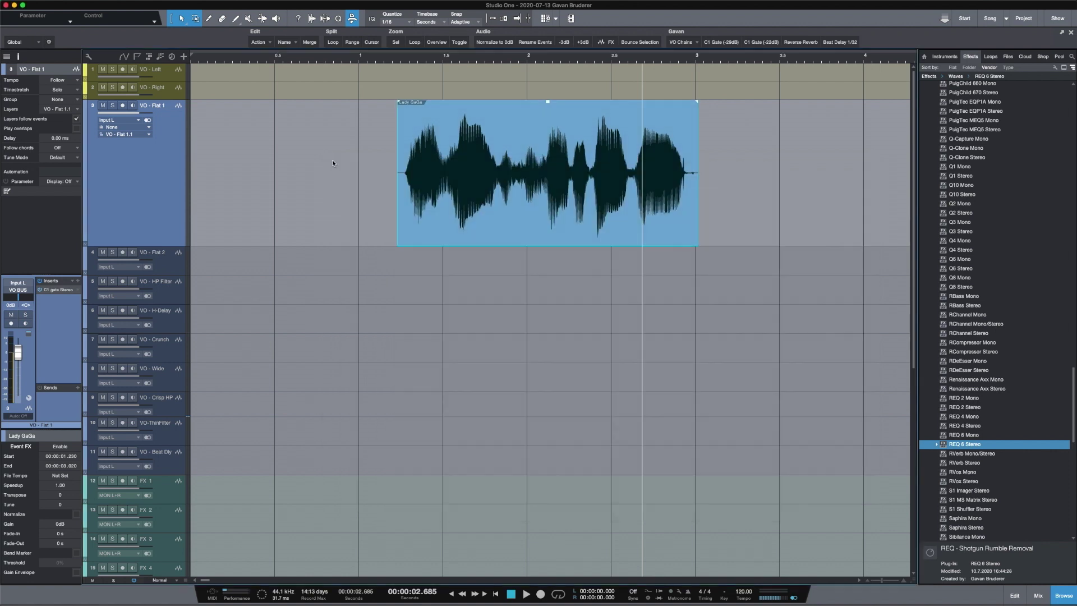
click(157, 301)
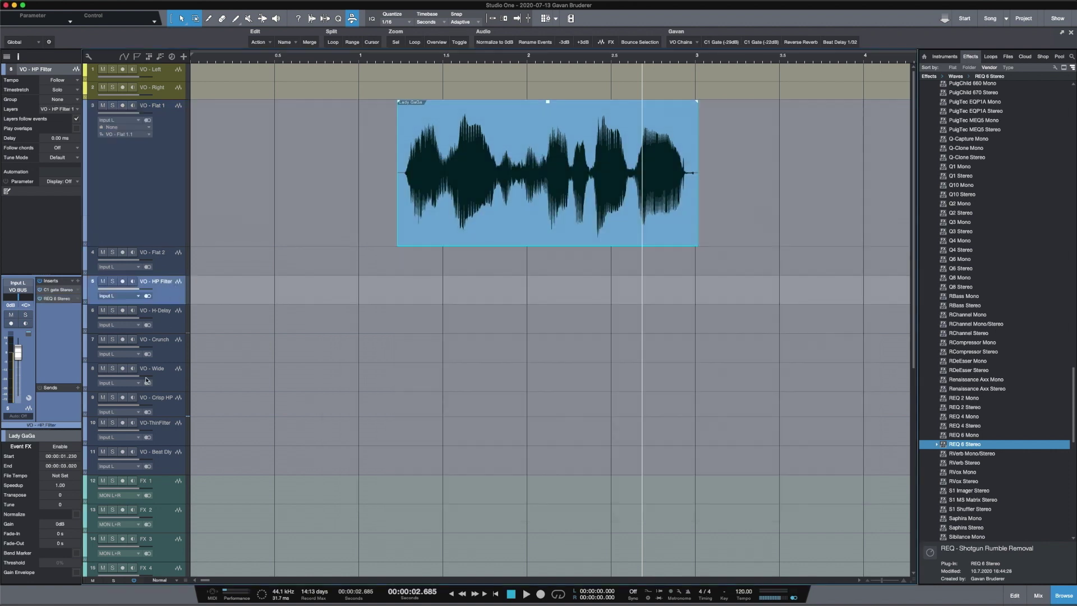
double_click(55, 298)
click(954, 130)
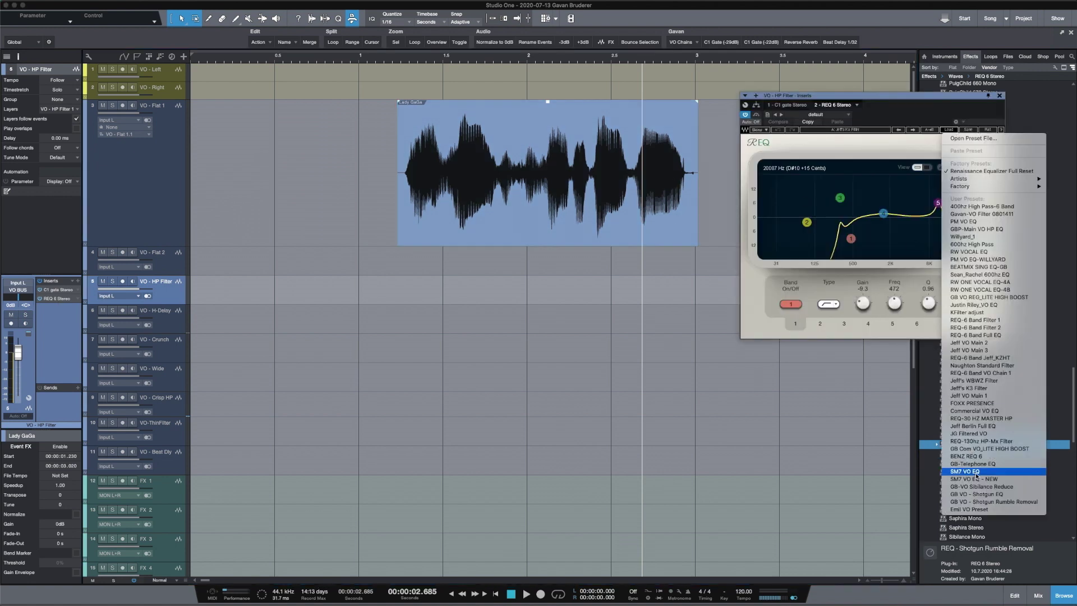
click(1013, 464)
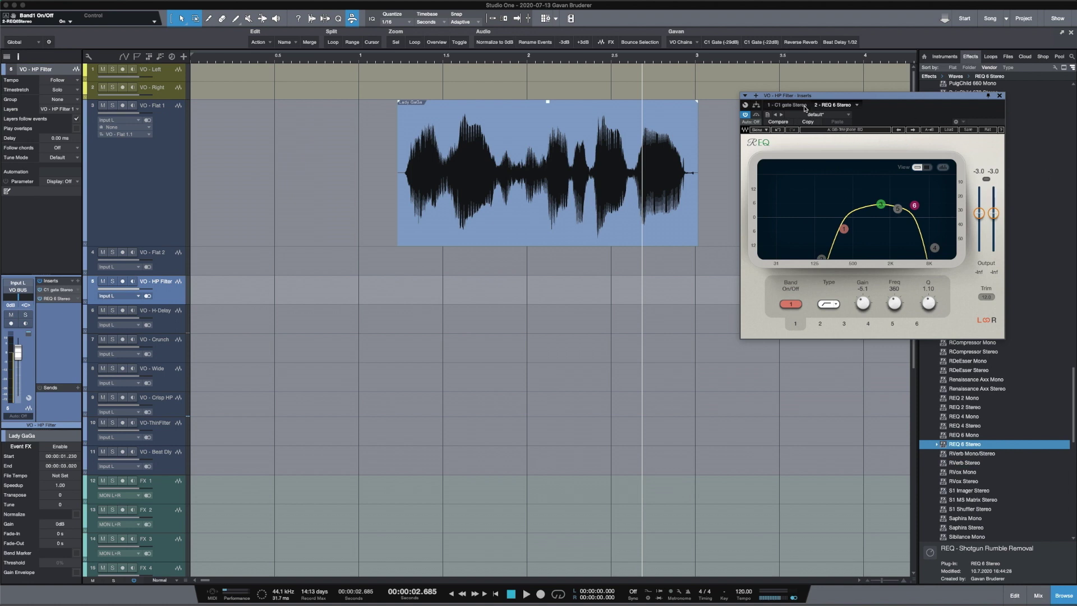
Step: Store the REQ 6 Stereo settings as a preset named REQ-Telephone EQ, select it from the stored presets and close the plug-in
click(833, 114)
click(865, 112)
click(768, 116)
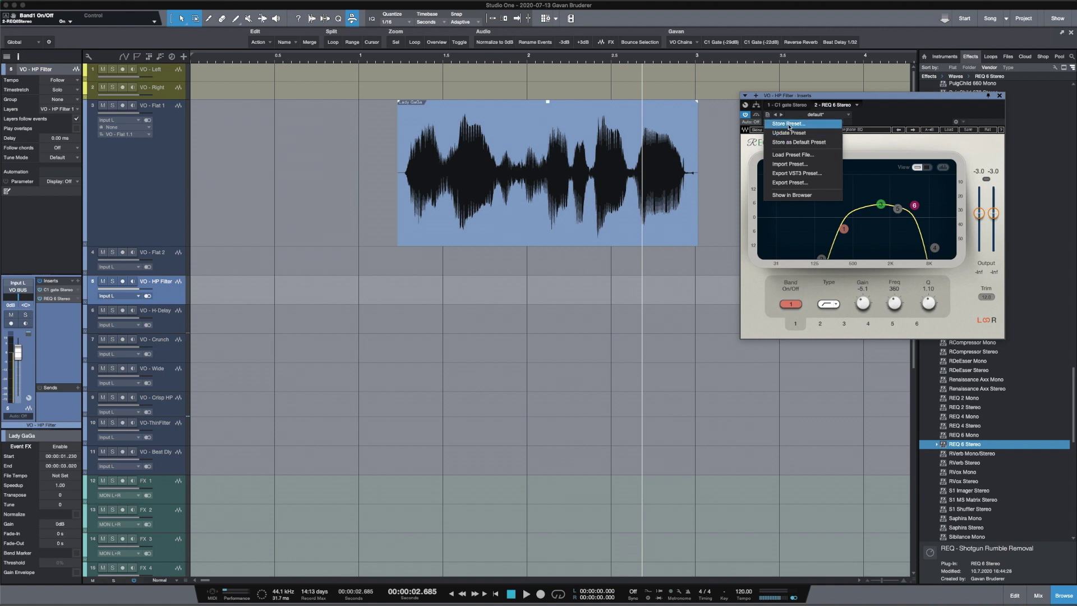
click(789, 125)
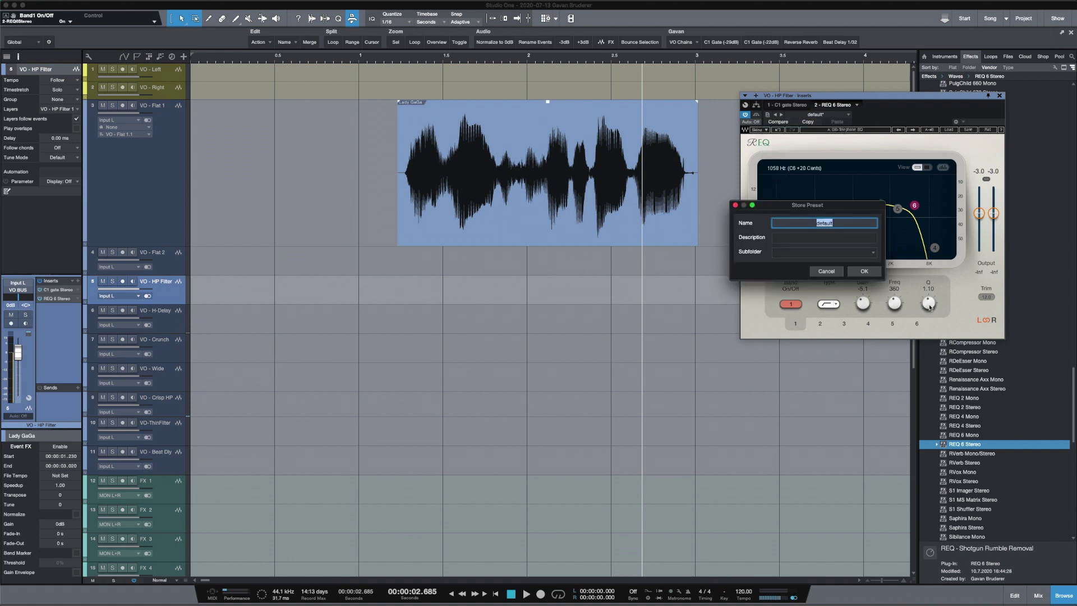
key(BackSpace)
text(REQ-Telephone EQ)
key(Return)
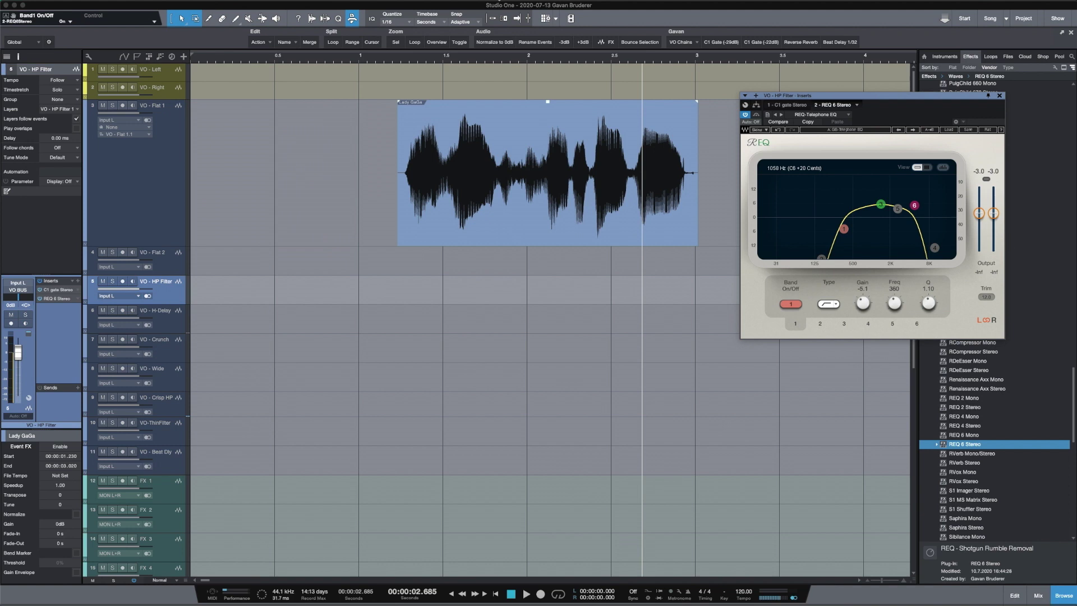
click(817, 115)
click(834, 133)
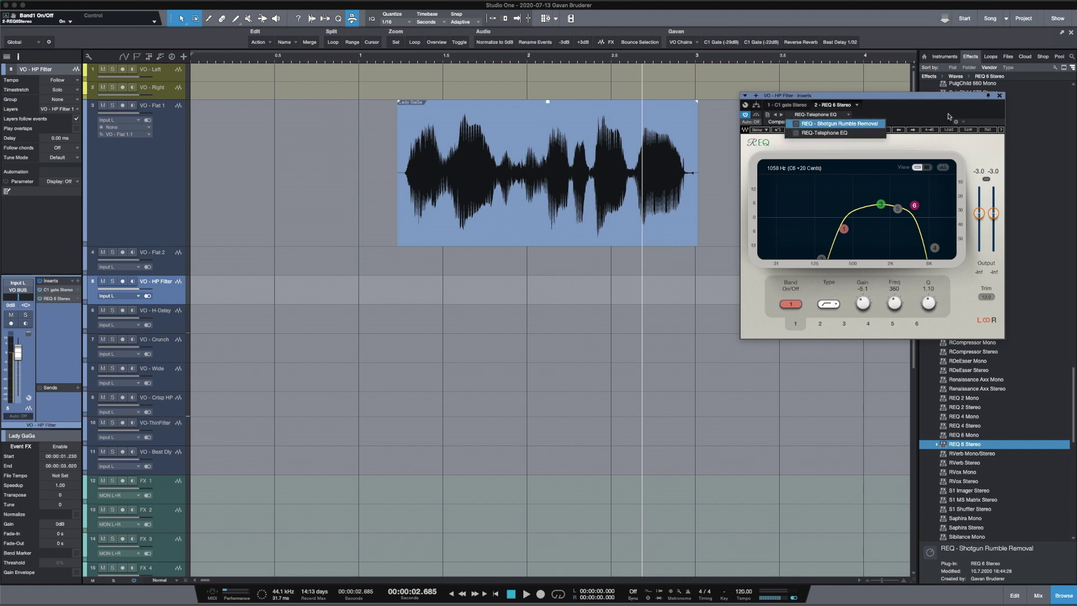
click(1000, 98)
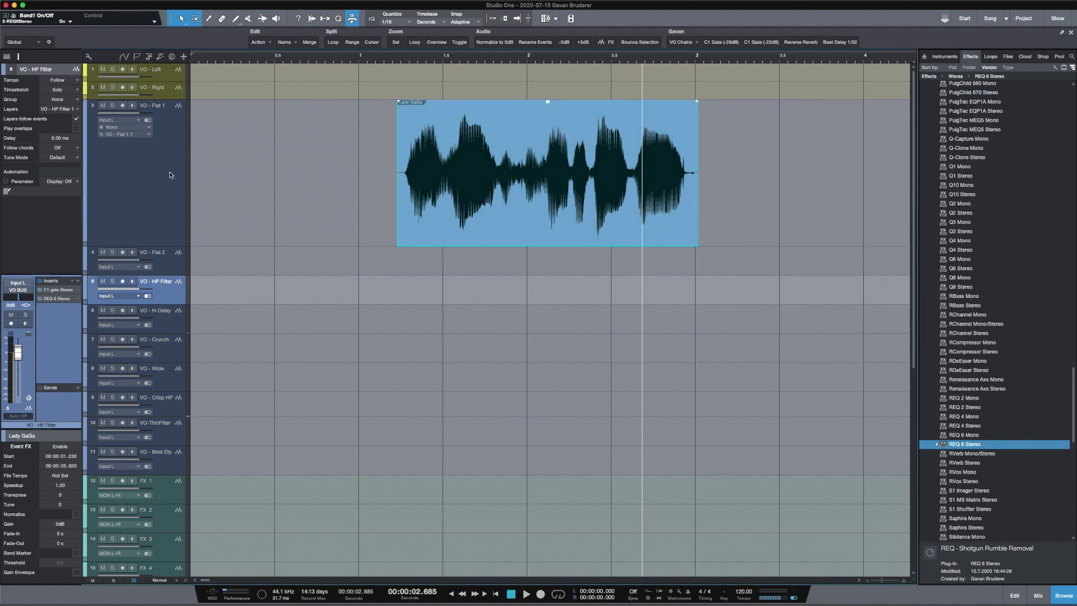
Step: Open the Macro Organizer, start a new macro and add the Insert Event FX command to it
click(345, 243)
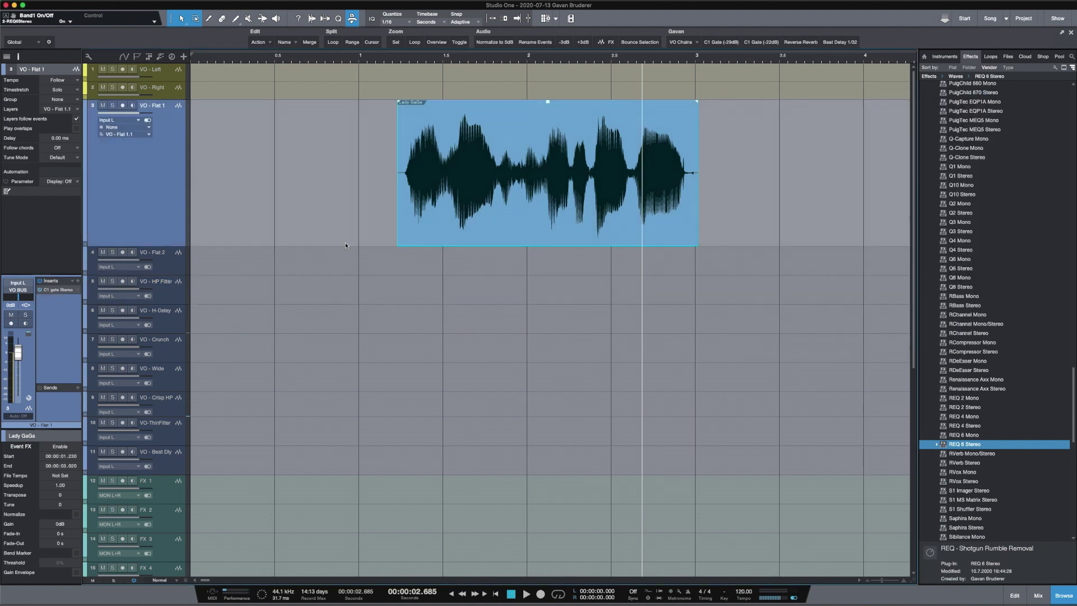
click(49, 42)
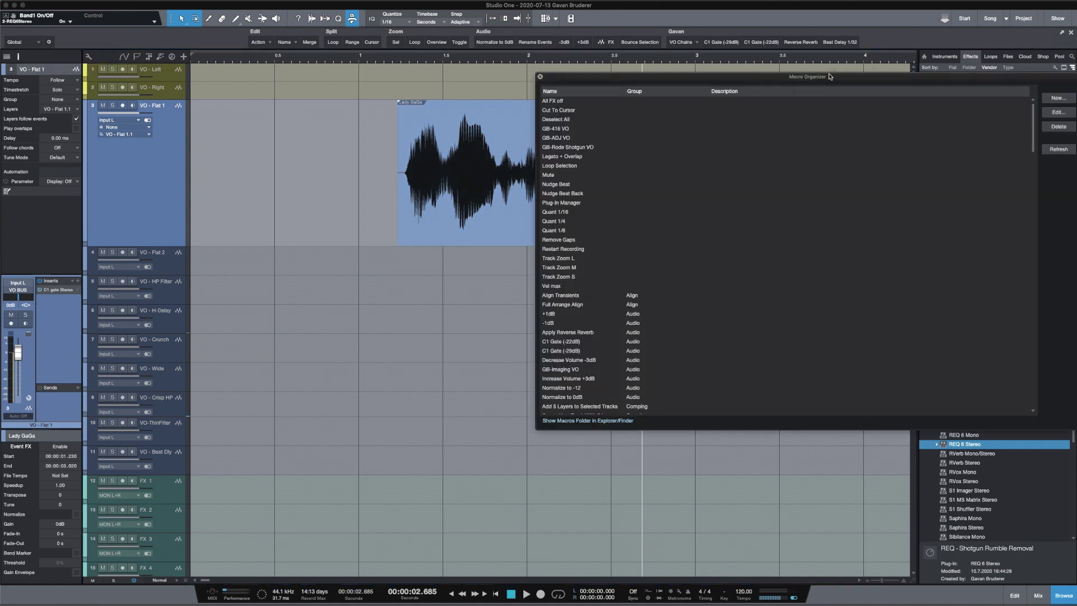
drag(831, 72, 753, 80)
click(986, 109)
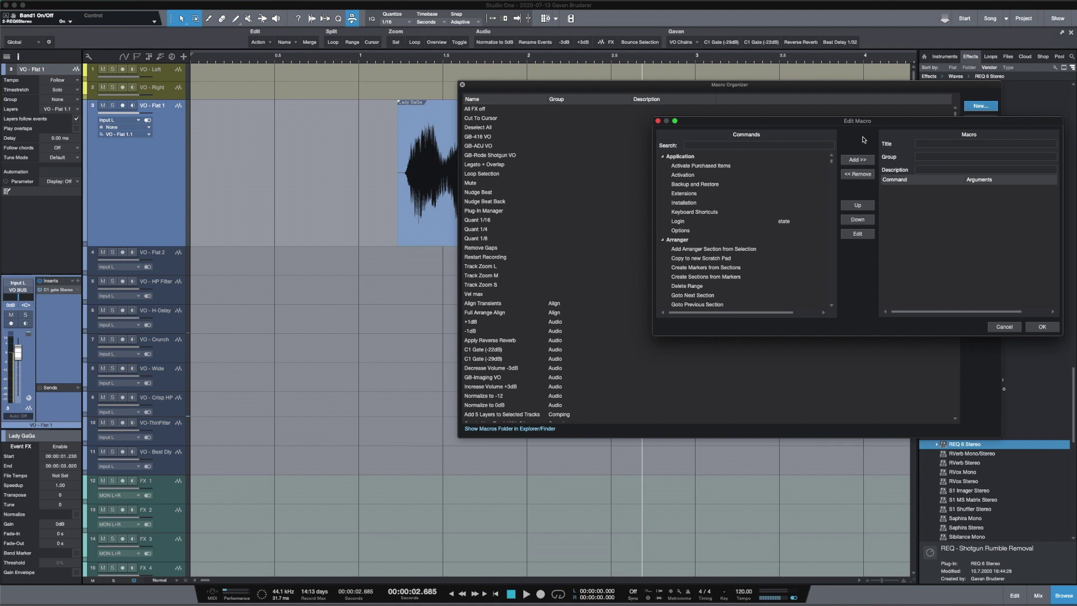
click(769, 146)
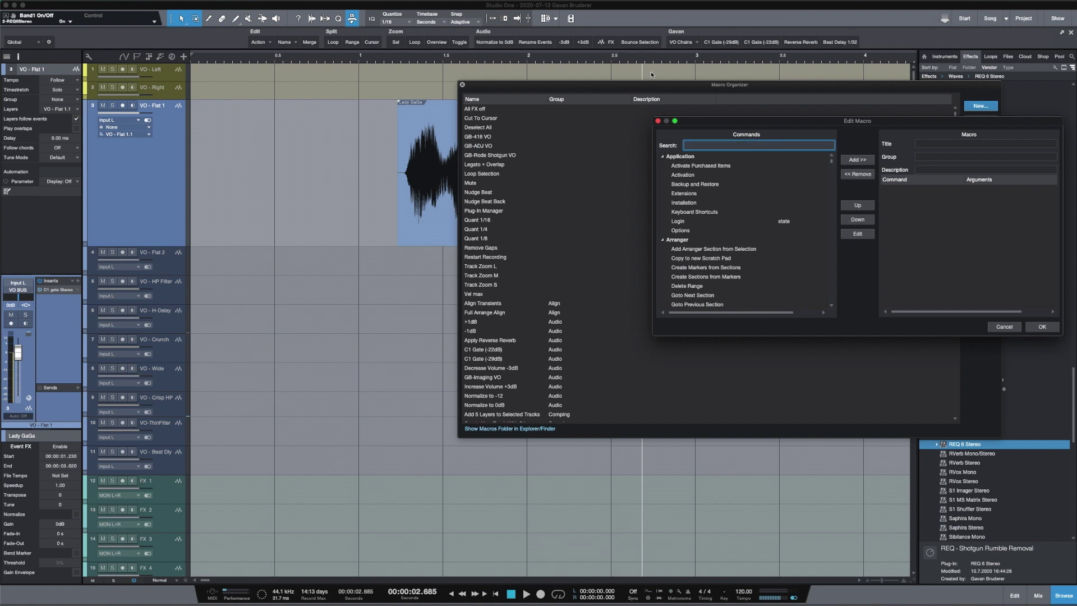
text(event)
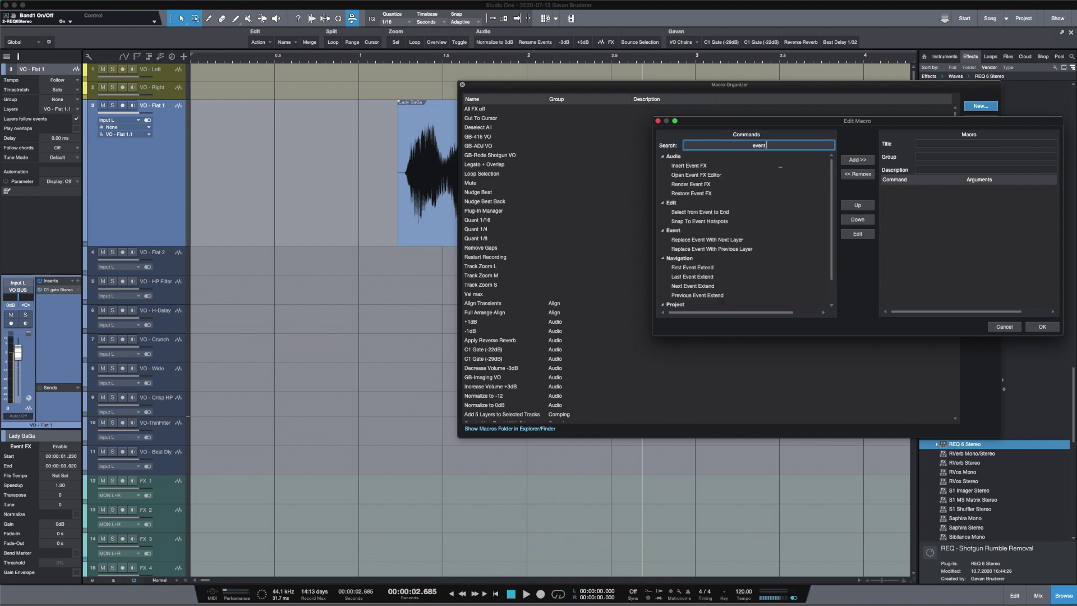
click(705, 167)
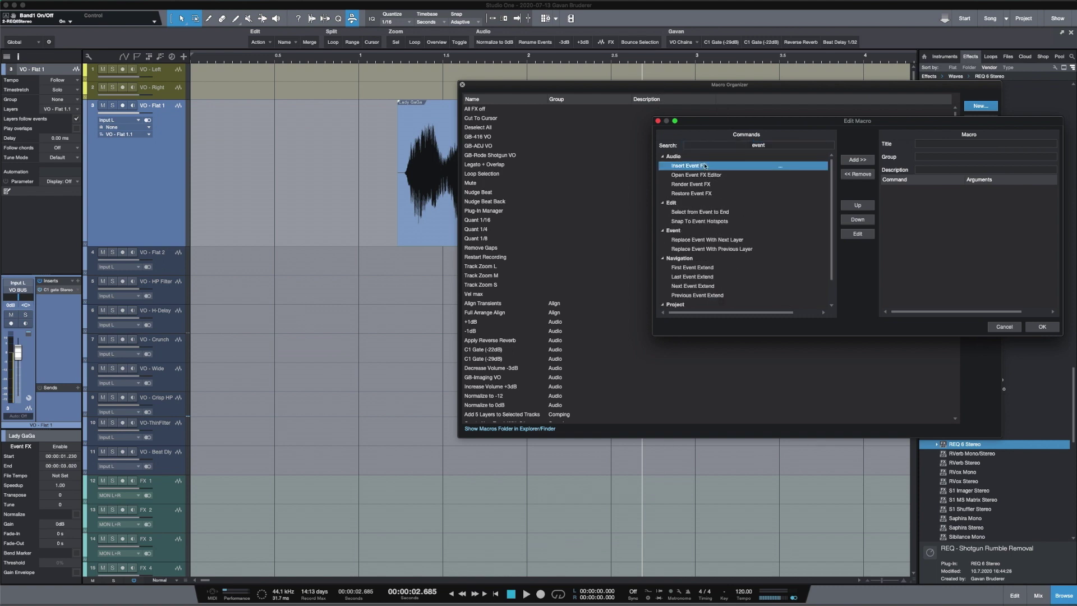
click(861, 162)
Step: Configure the macro's Insert Event FX command to use the REQ 6 Stereo device with the REQ-Telephone EQ preset
double_click(931, 191)
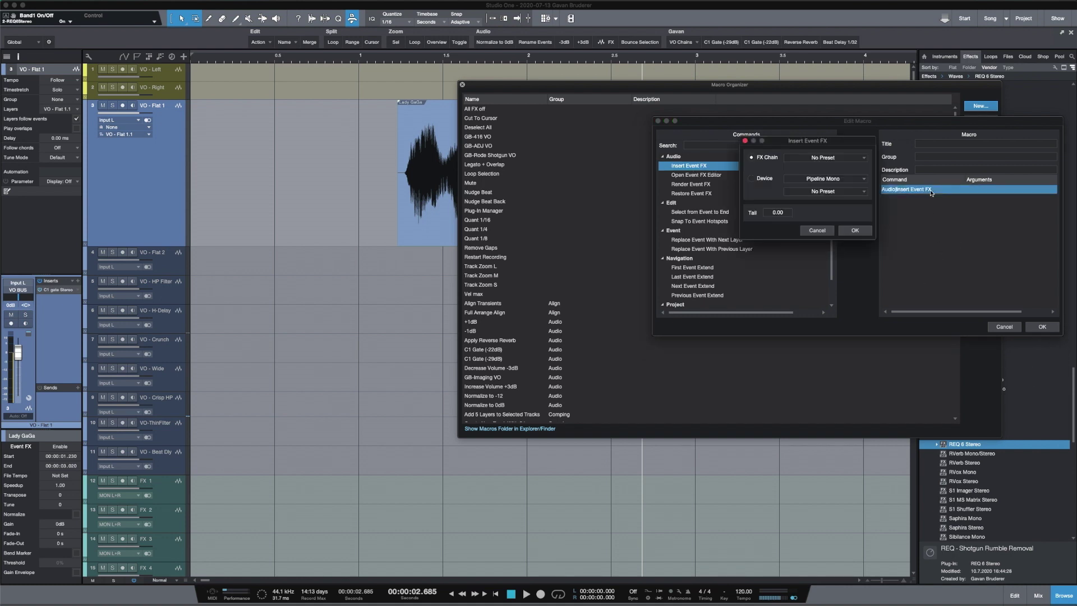
click(751, 178)
click(842, 180)
scroll(842, 336, down, 10)
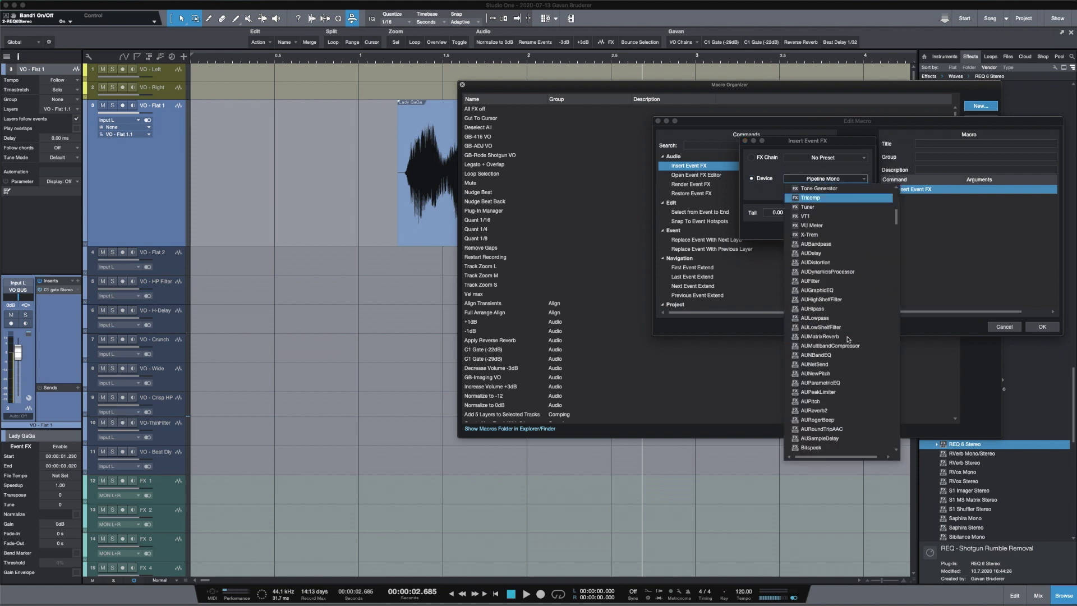
scroll(842, 393, down, 15)
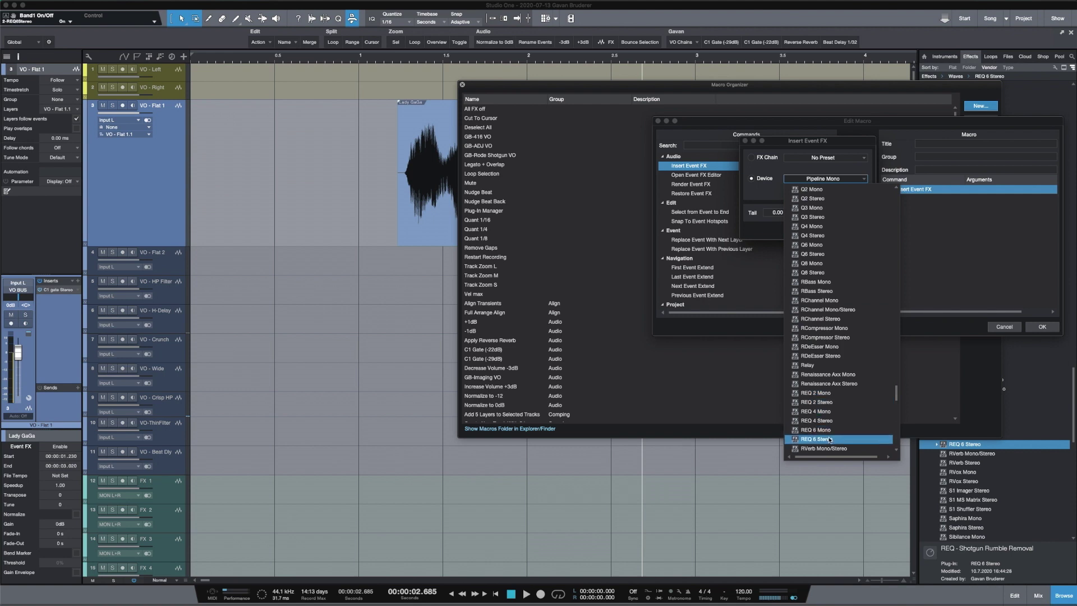
click(830, 441)
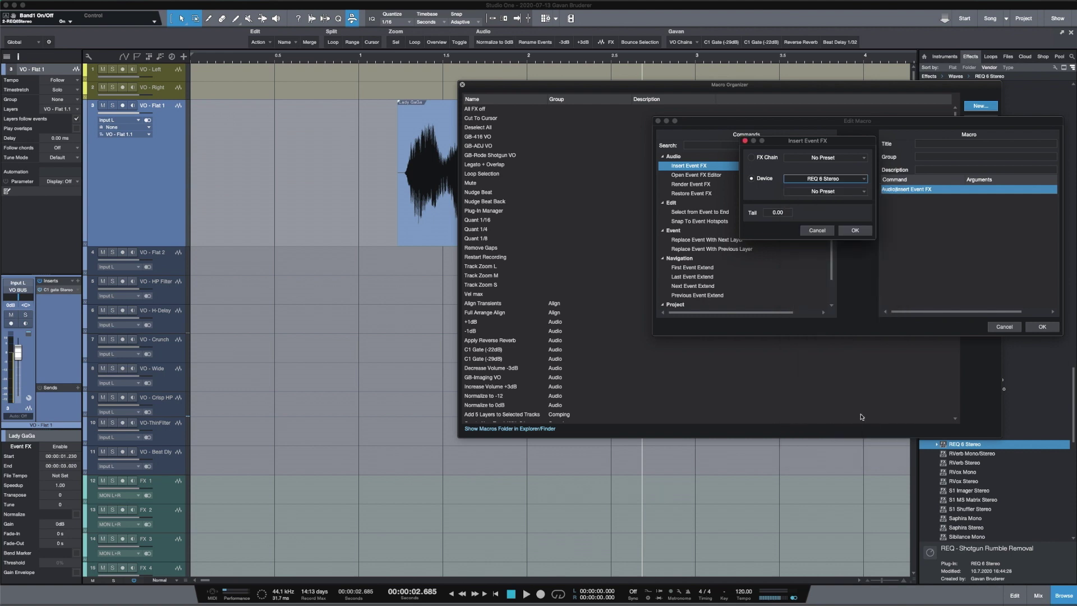
click(830, 193)
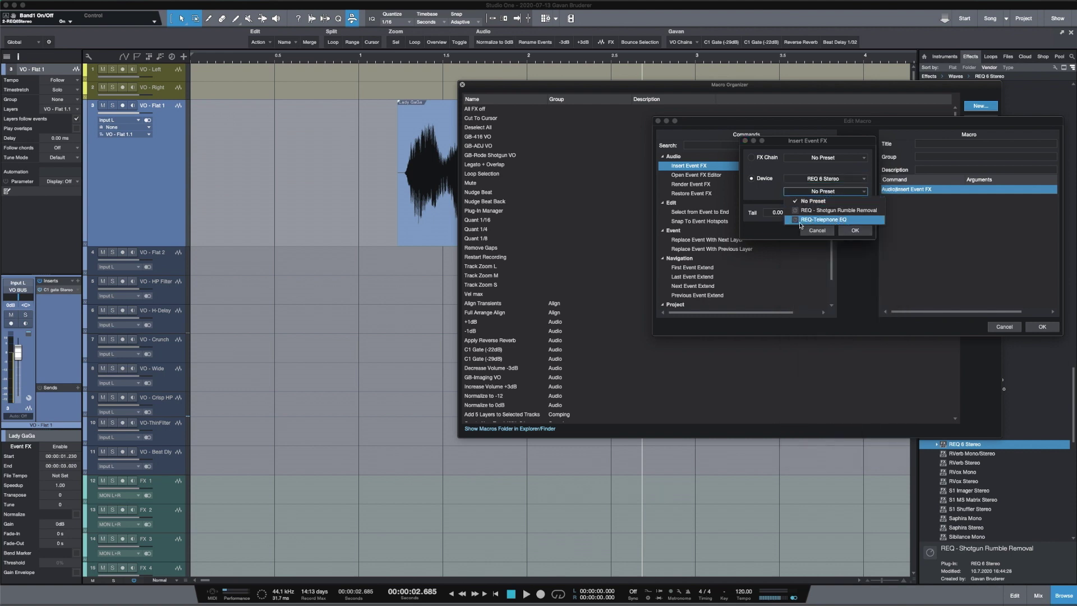
click(848, 221)
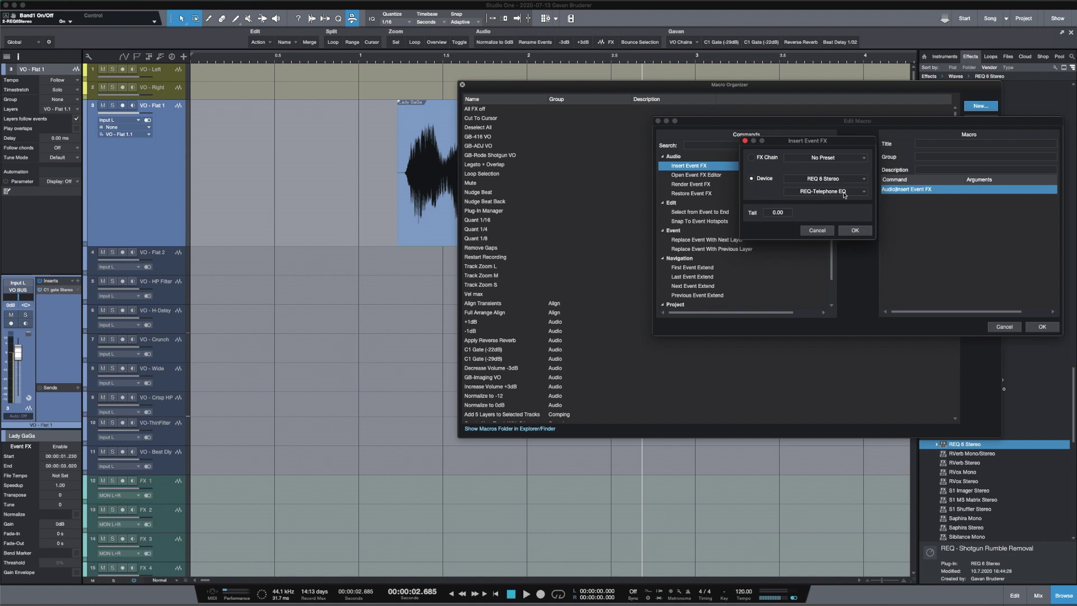
click(860, 232)
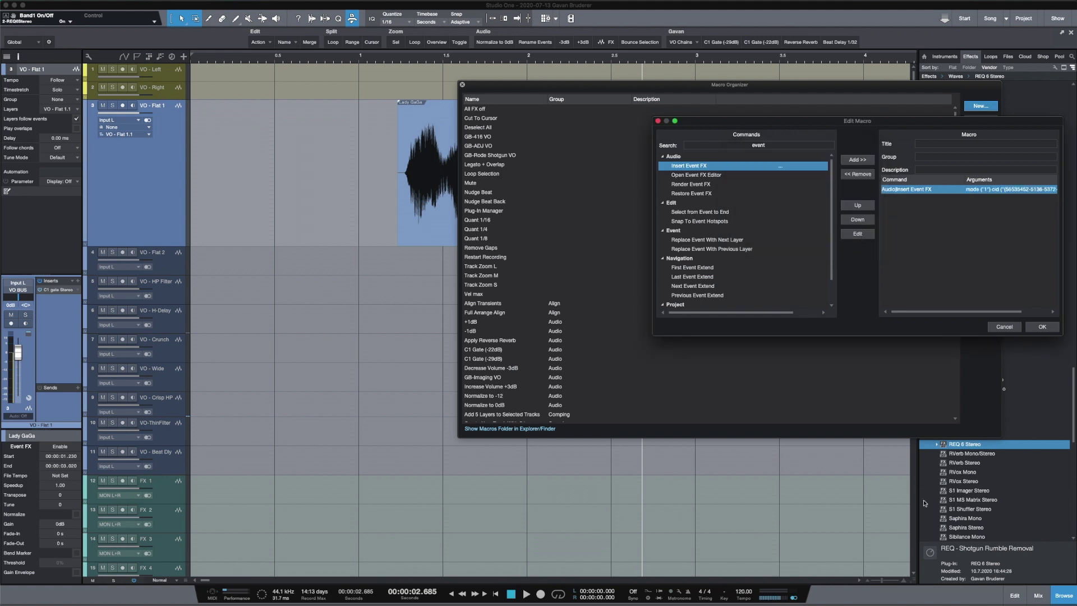
Step: Find the Bounce Selection command and add it to the macro after Insert Event FX
click(790, 144)
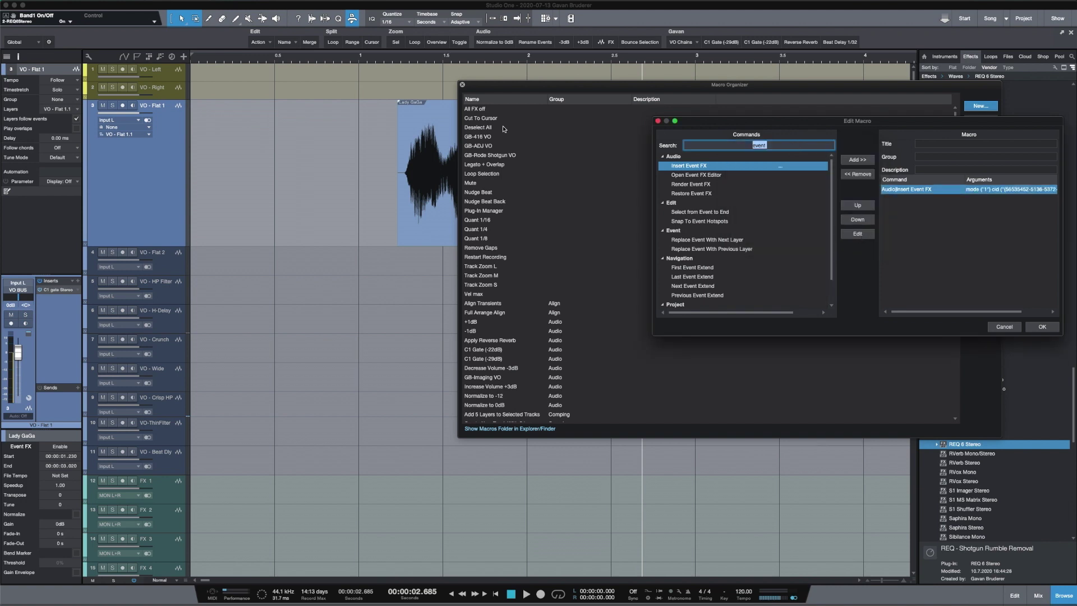
key(BackSpace)
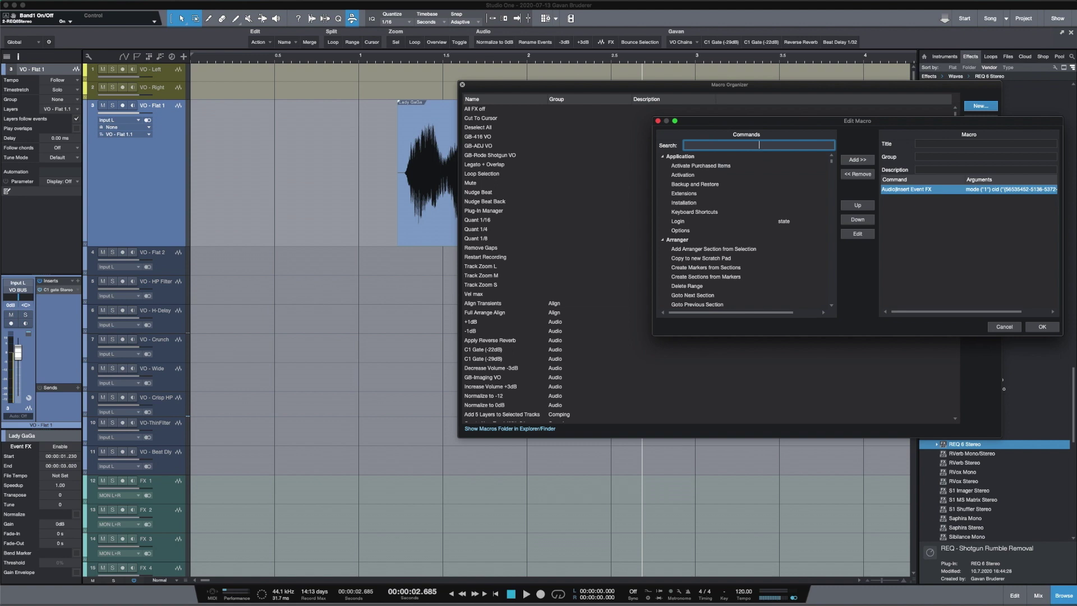
text(boun)
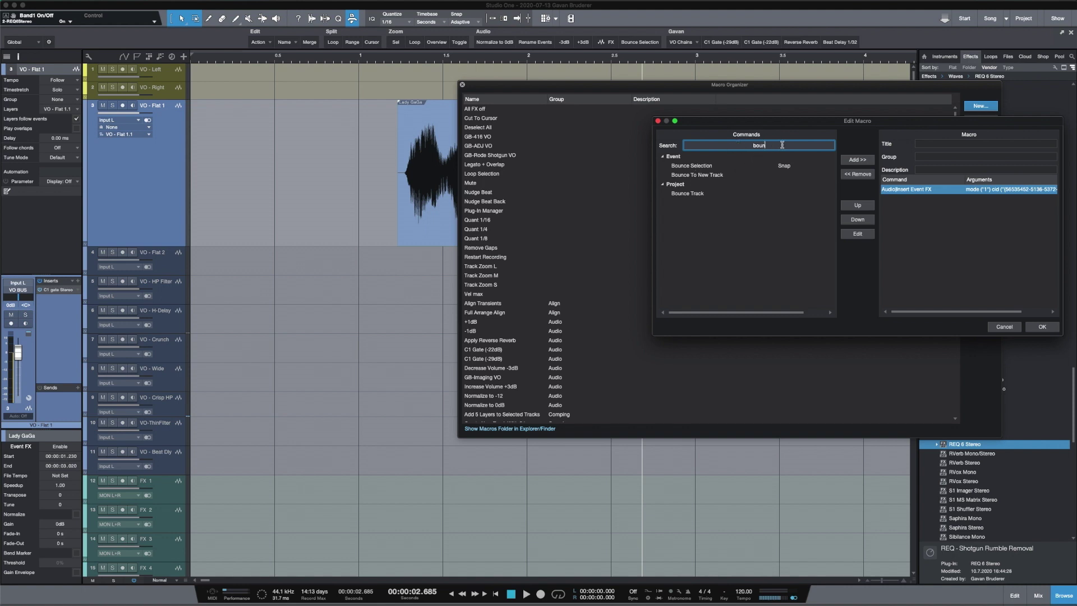
click(726, 167)
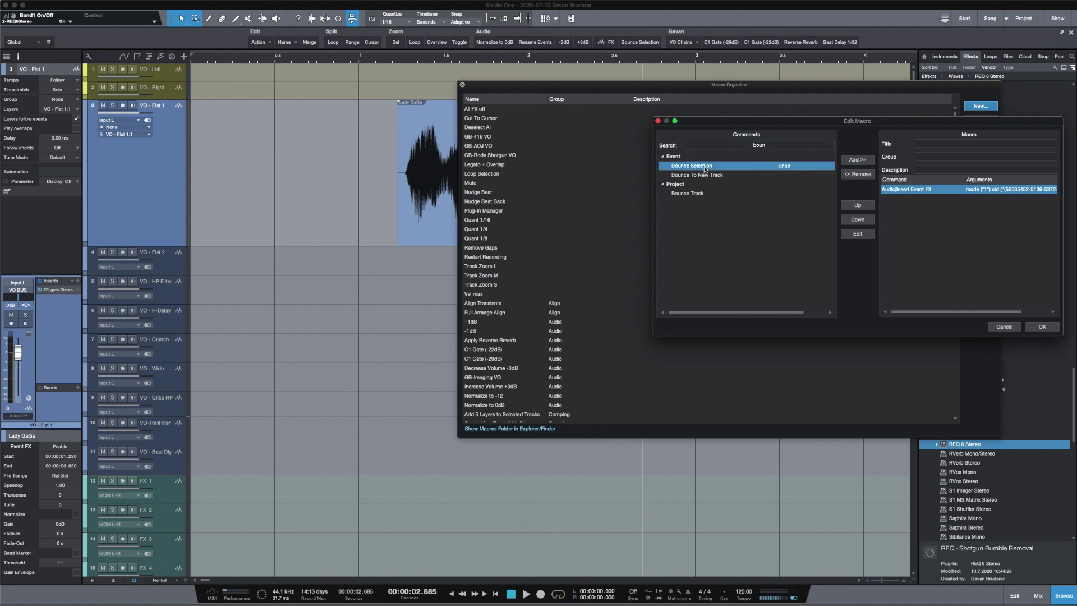
click(859, 160)
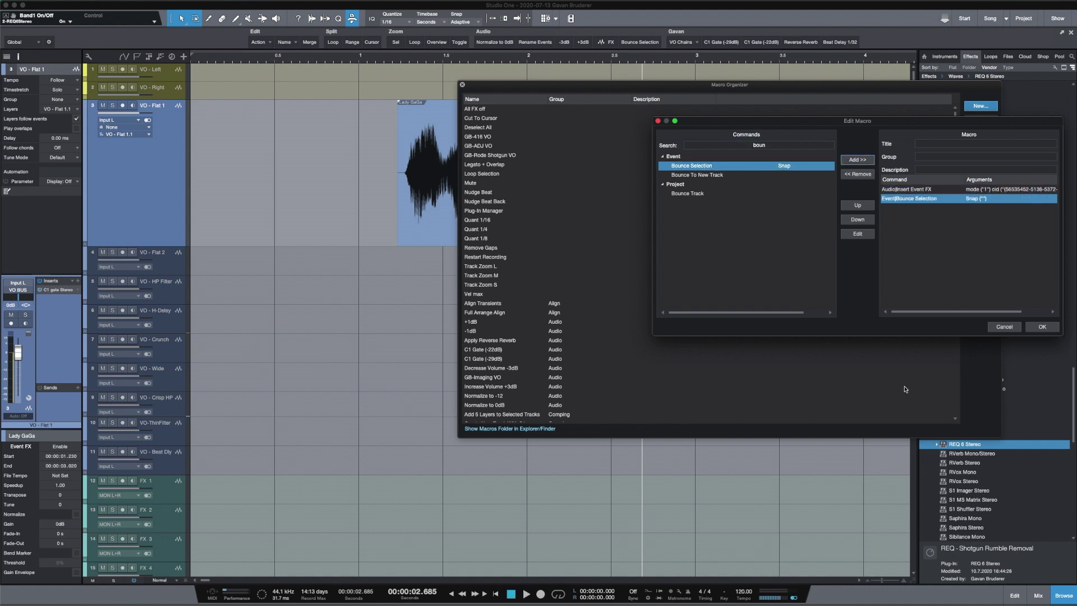
Step: Title the macro Telephone EQ, enter the owner's first name as its group, save it and close the Macro Organizer
click(965, 144)
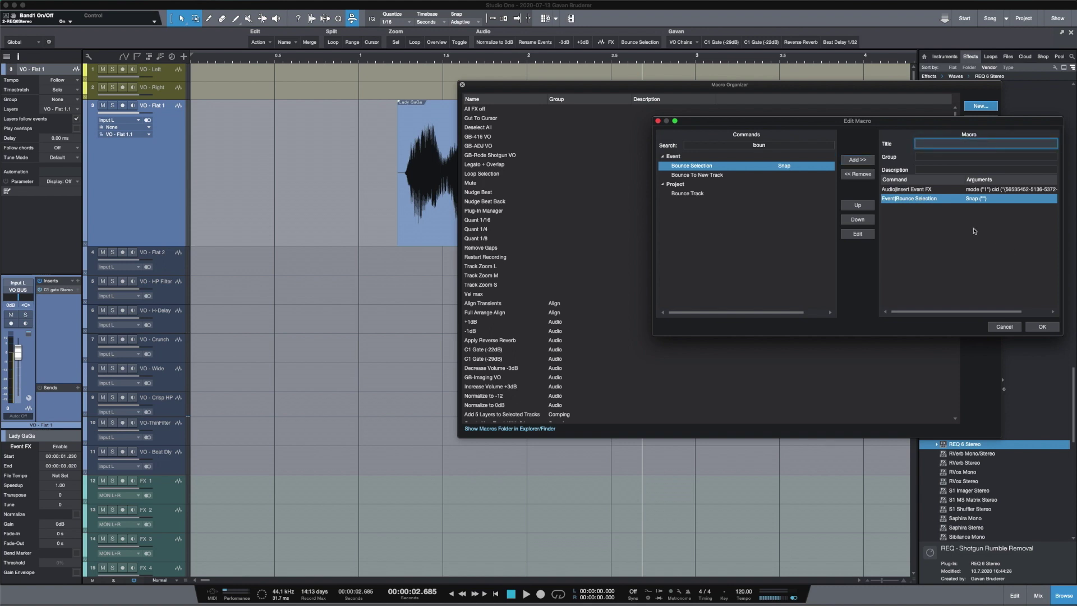
text(Telephone EQ)
key(Tab)
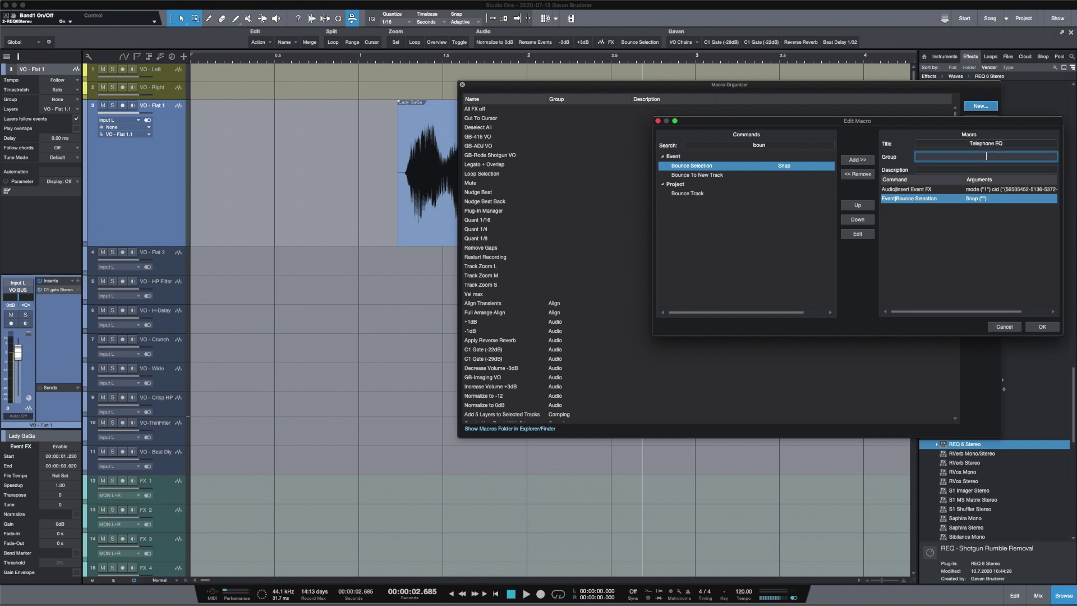
text(Gavan)
key(Tab)
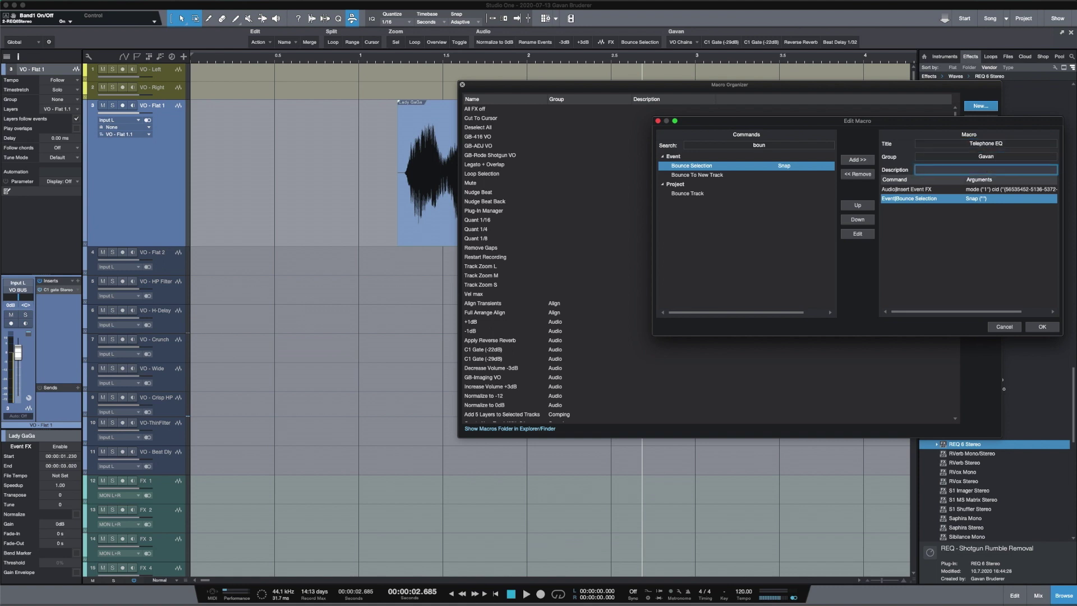
click(1042, 327)
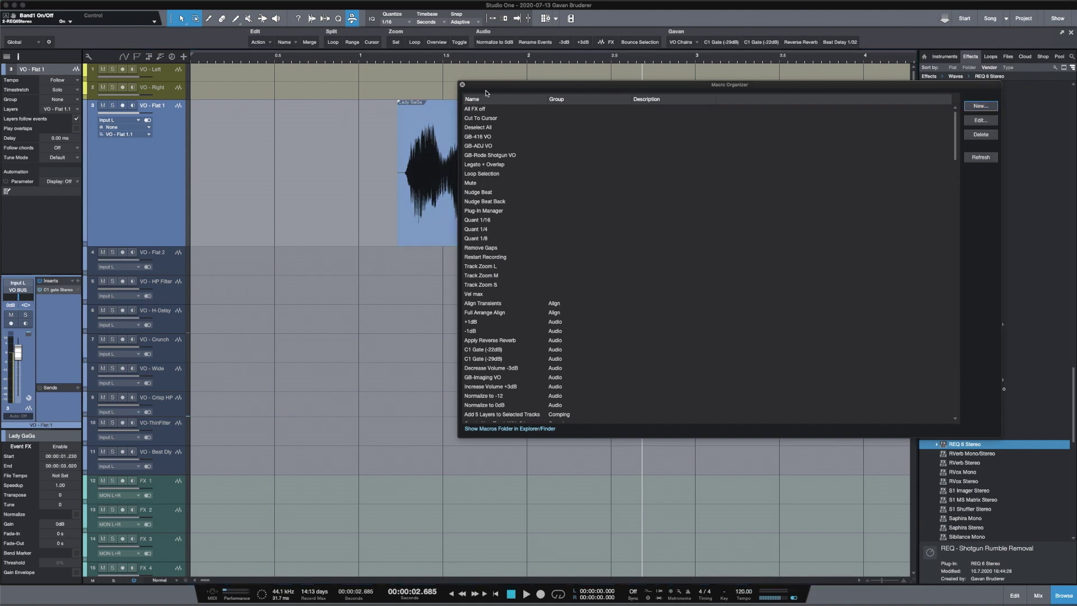
click(462, 85)
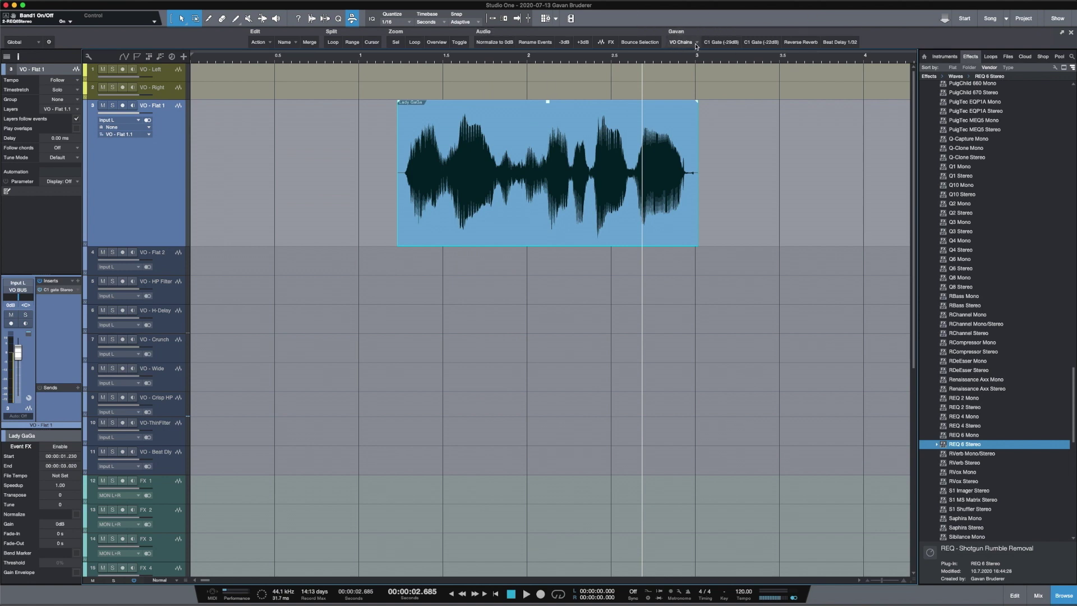
Step: Add a new macro toolbar button after Beat Delay 1/32 and assign the Telephone EQ macro to it
right_click(850, 47)
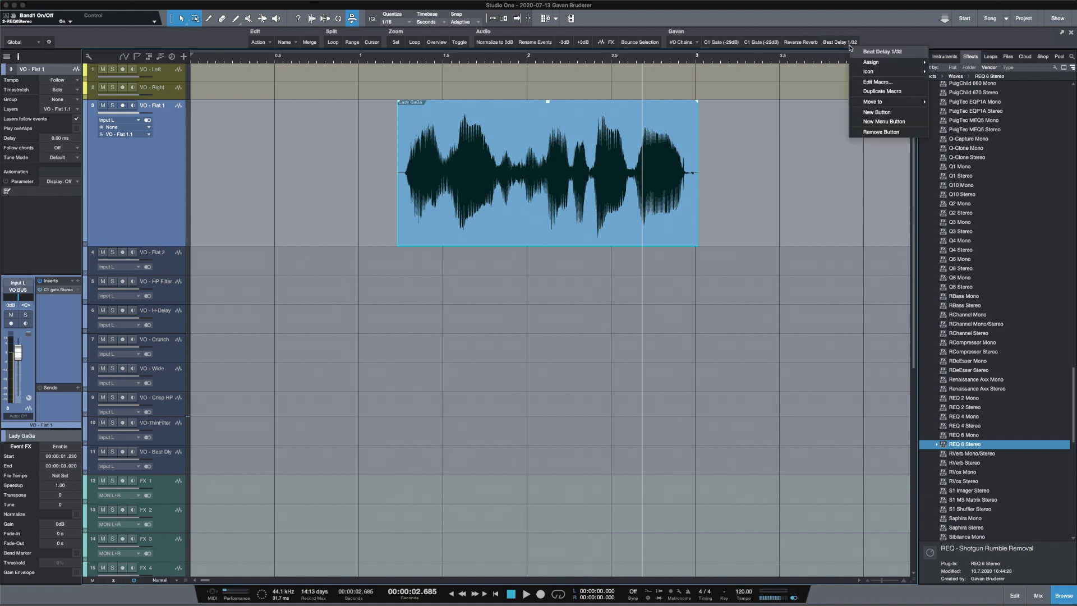
click(901, 114)
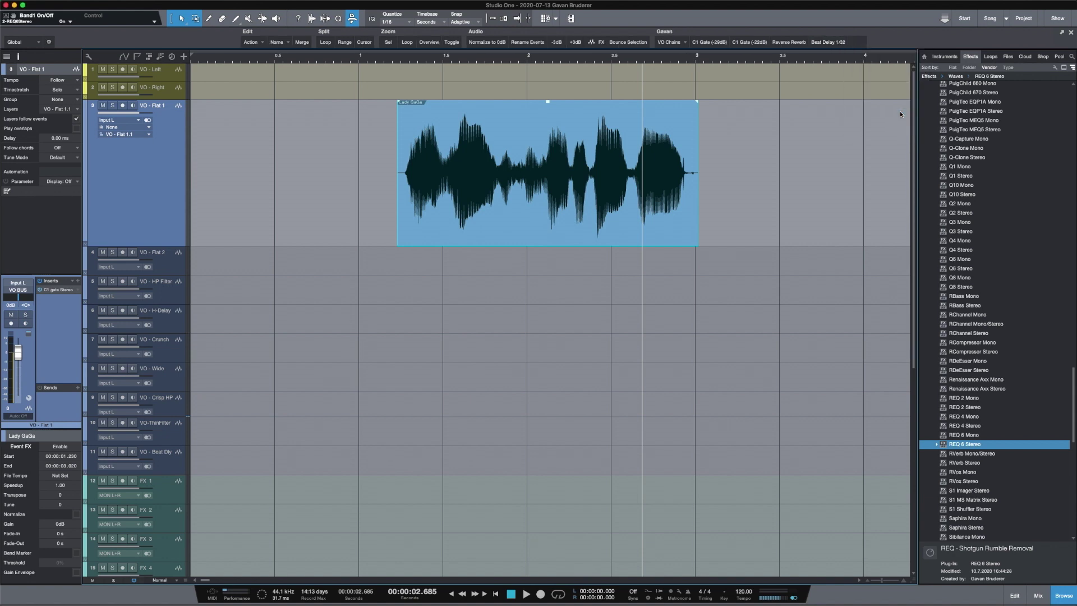
right_click(862, 45)
mouse_move(900, 60)
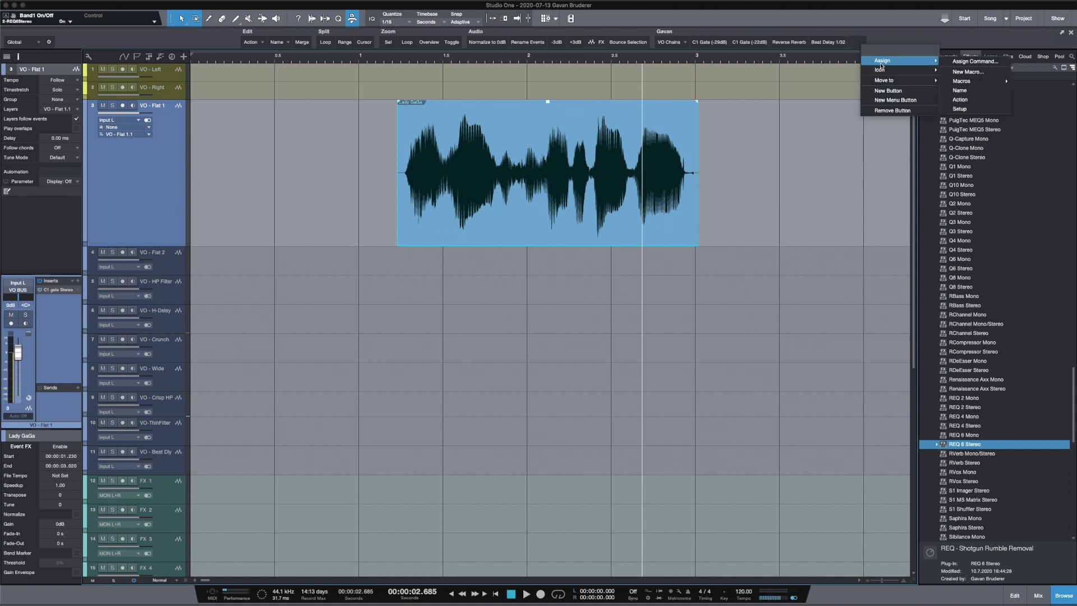
mouse_move(983, 83)
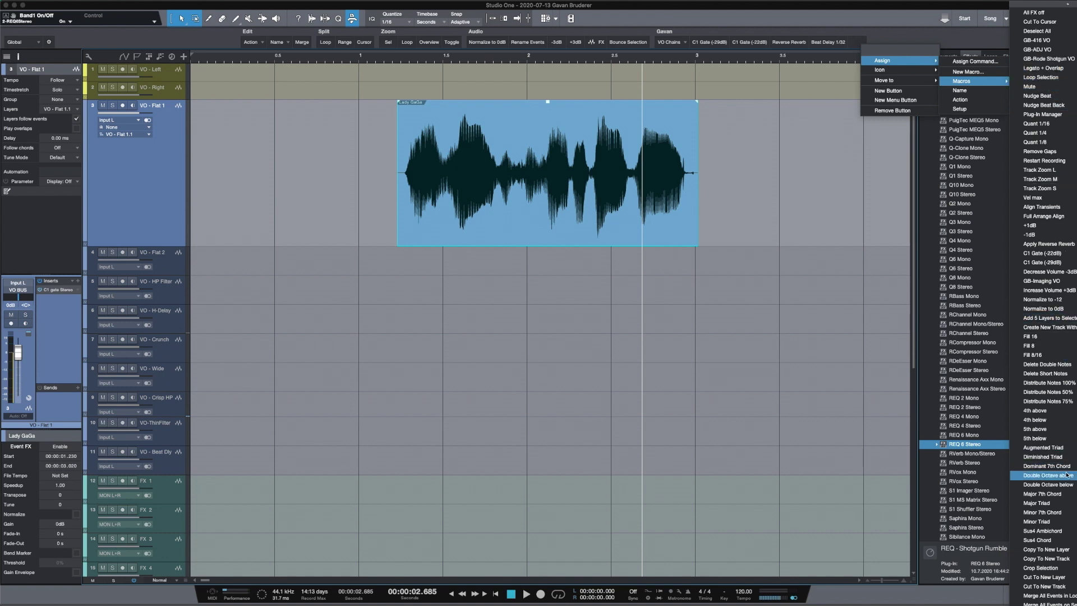
scroll(1065, 475, down, 6)
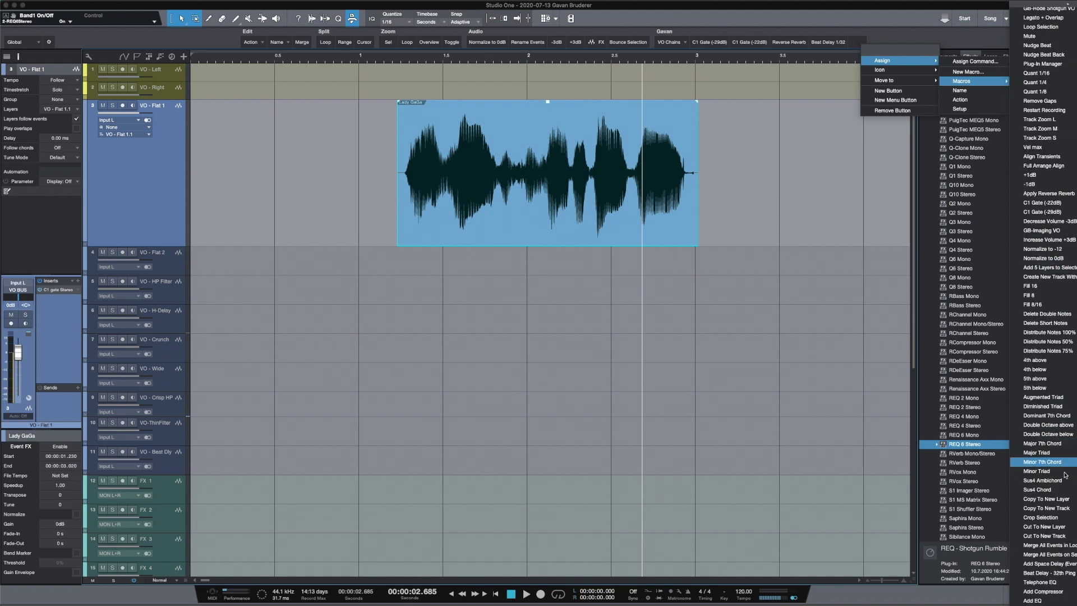
scroll(1061, 478, down, 4)
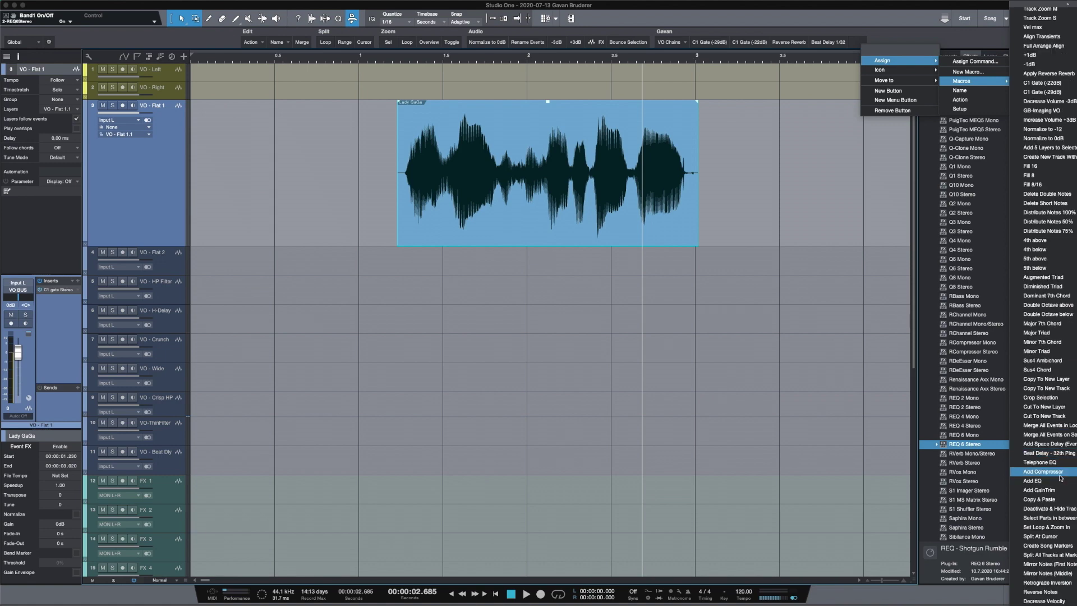
scroll(1061, 477, down, 4)
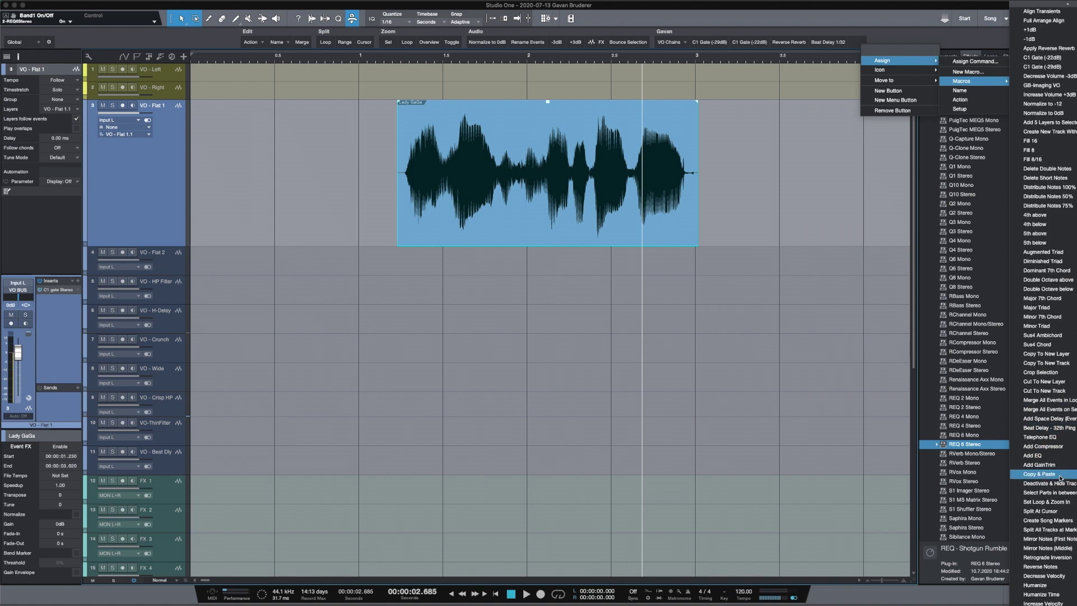
scroll(1061, 477, down, 4)
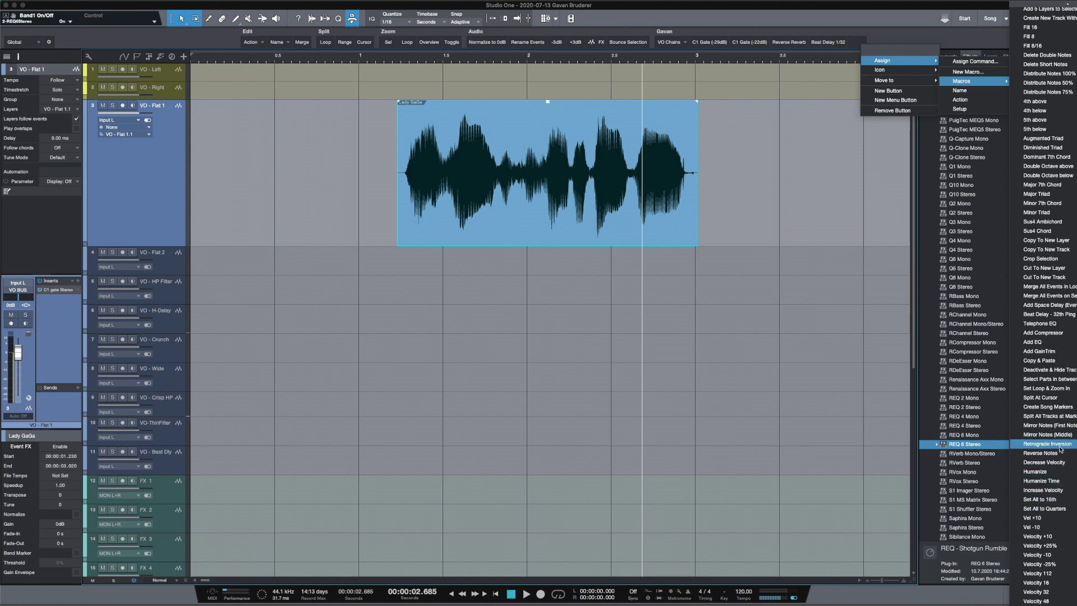
scroll(1044, 376, down, 20)
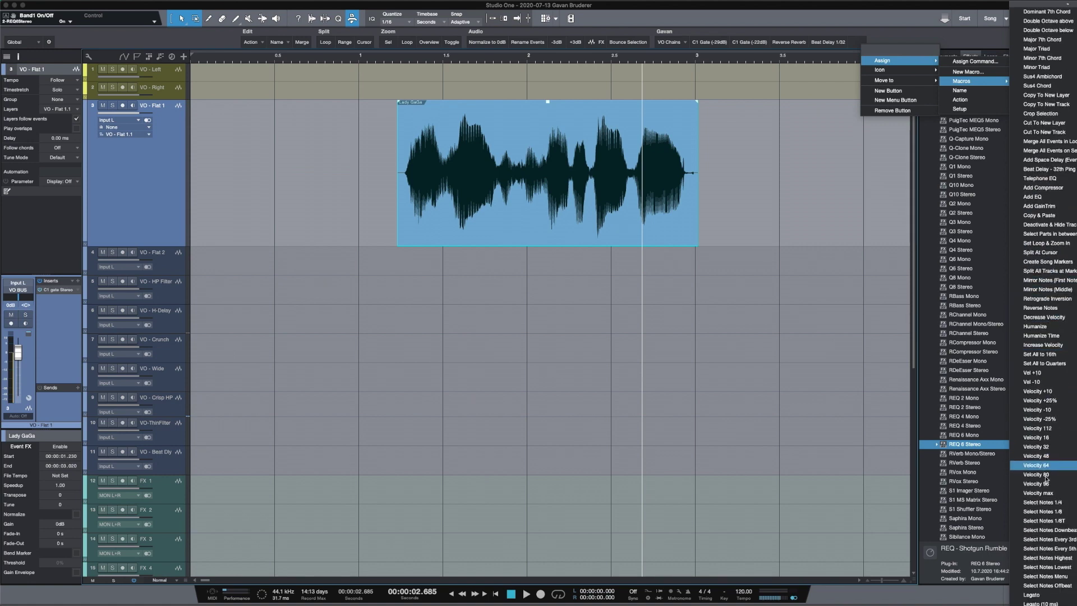
scroll(1039, 512, down, 17)
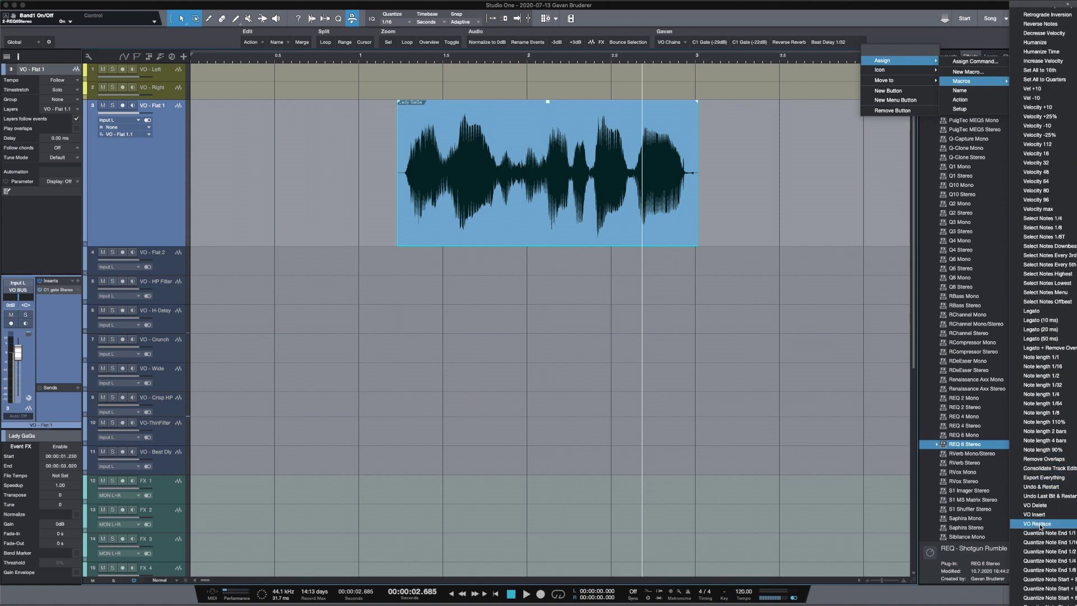
scroll(1047, 544, down, 14)
scroll(1047, 547, up, 16)
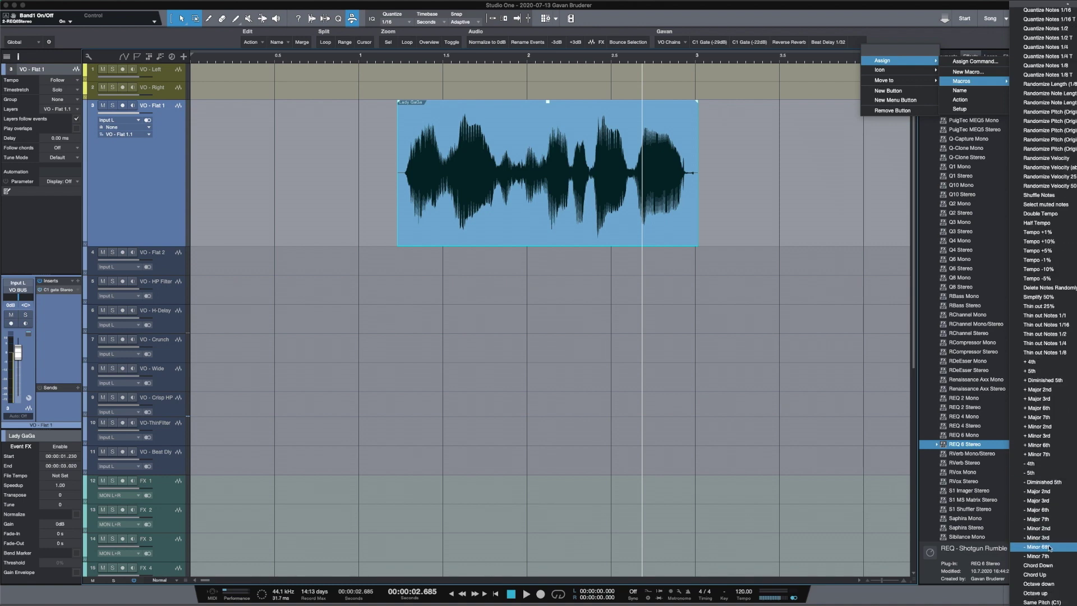
scroll(1036, 494, up, 20)
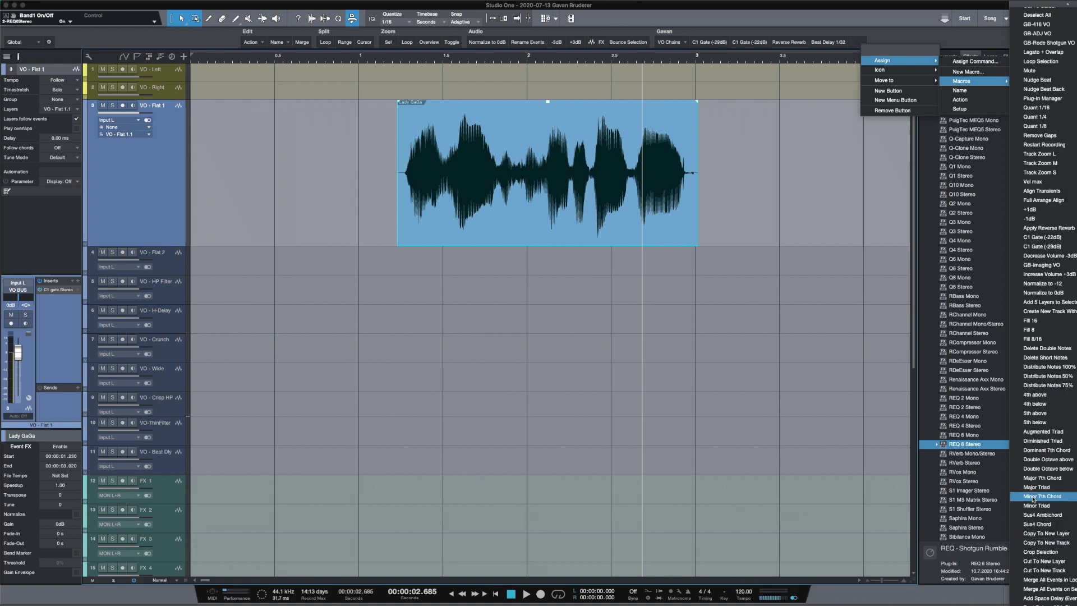
scroll(1038, 298, up, 1)
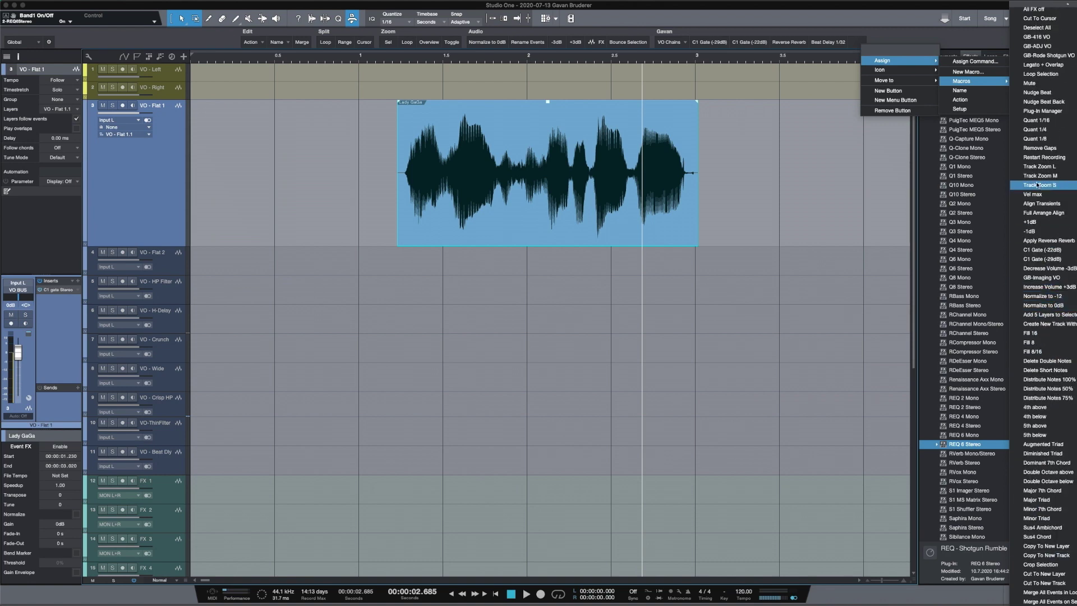
scroll(1034, 163, up, 1)
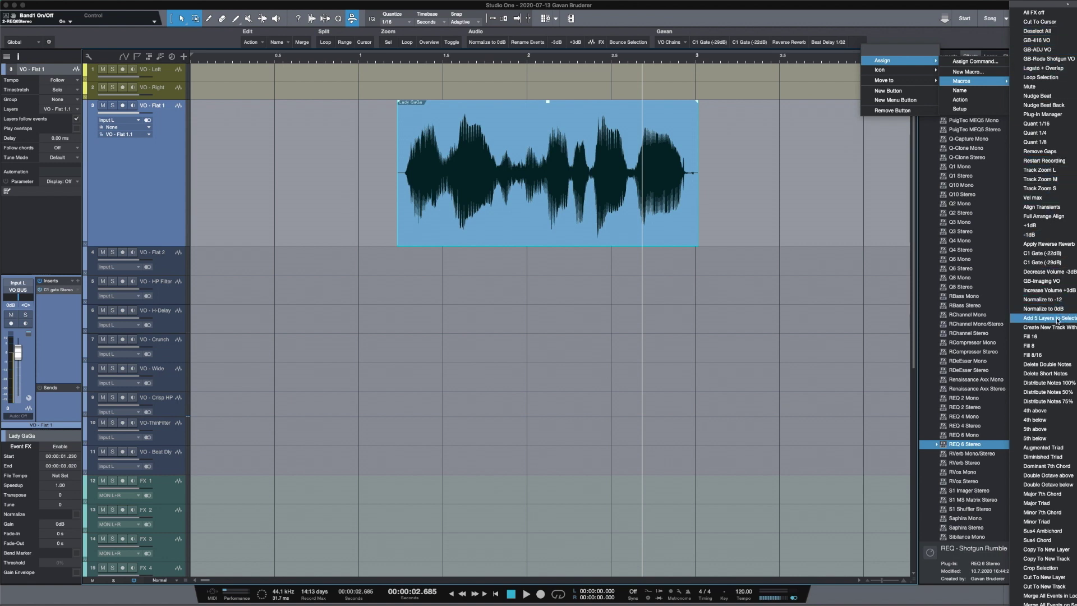
scroll(1052, 486, down, 3)
scroll(1053, 485, down, 2)
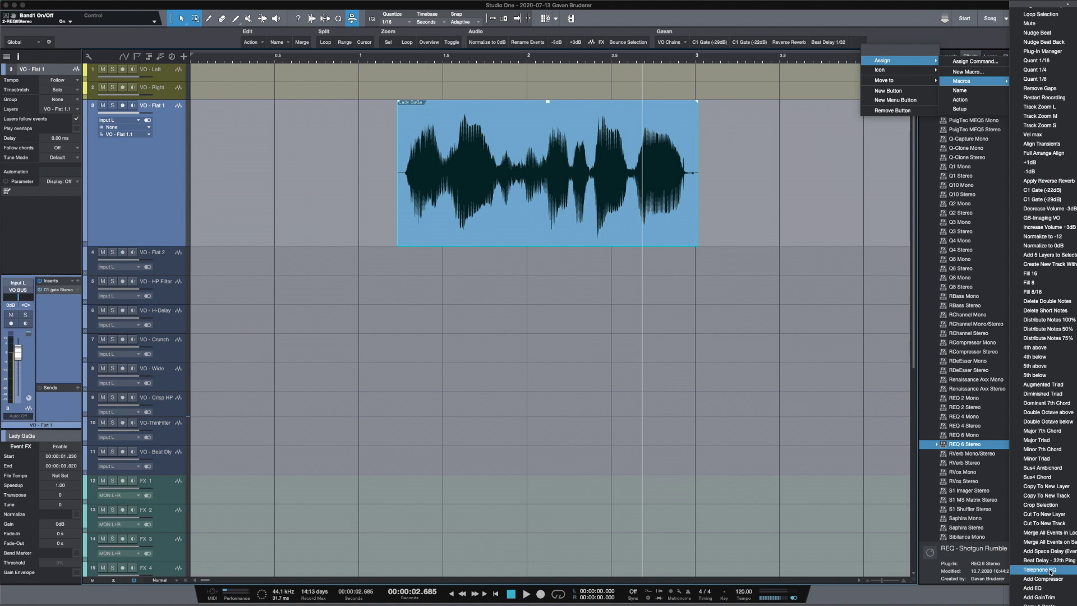
click(1051, 571)
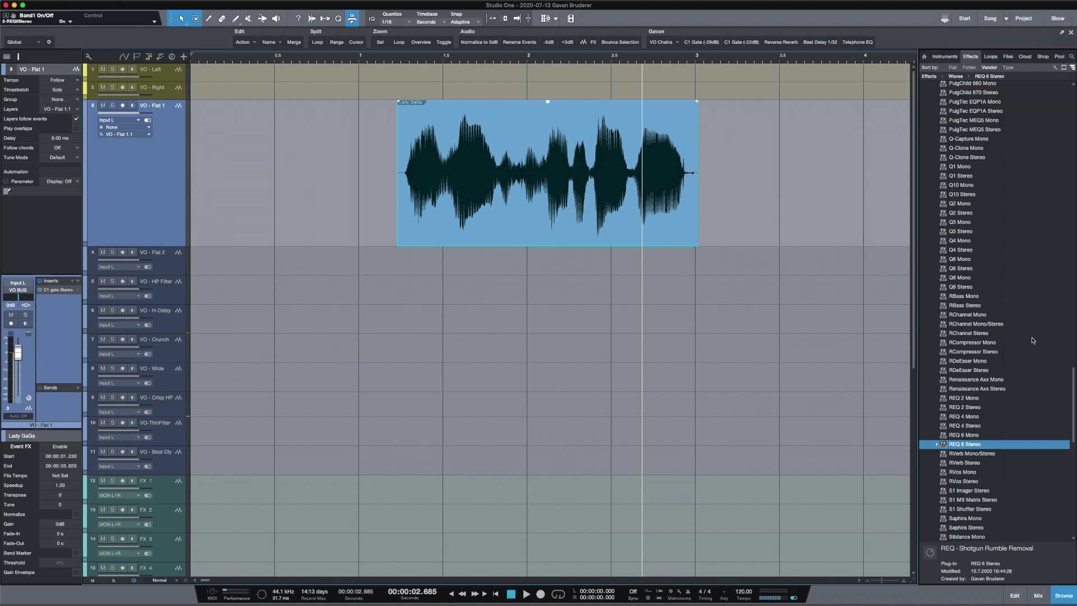
Step: Open the Telephone EQ macro for editing, review its Insert Event FX settings and close the editor
right_click(863, 46)
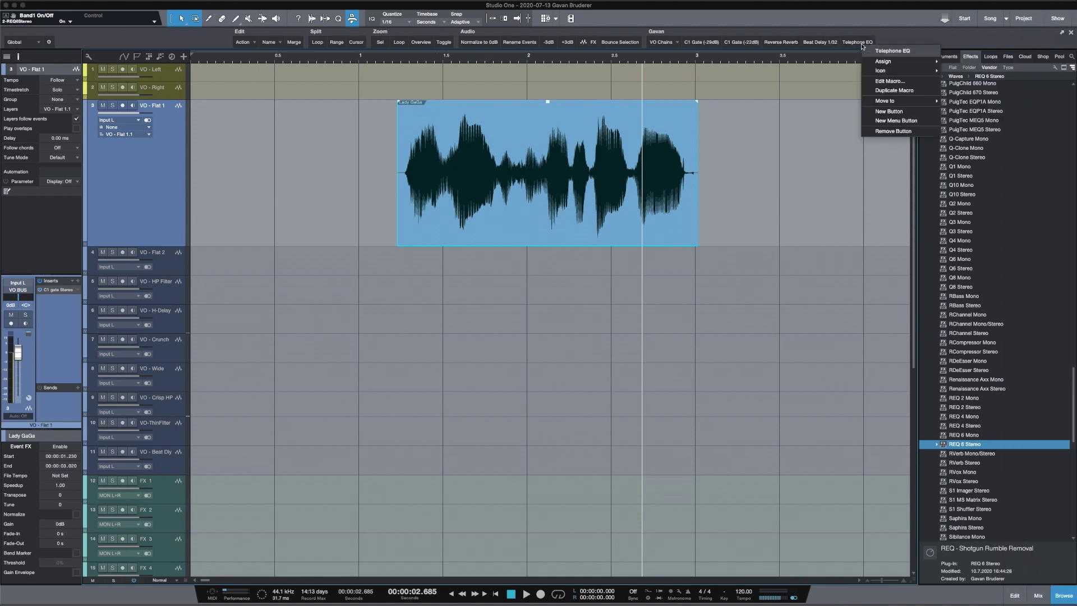
click(887, 82)
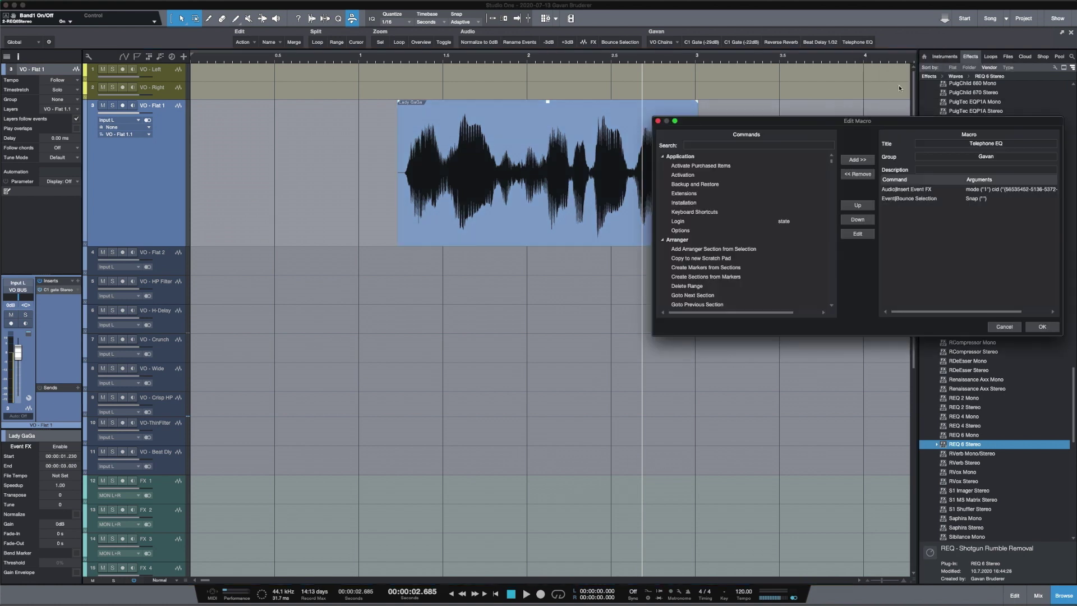
click(969, 191)
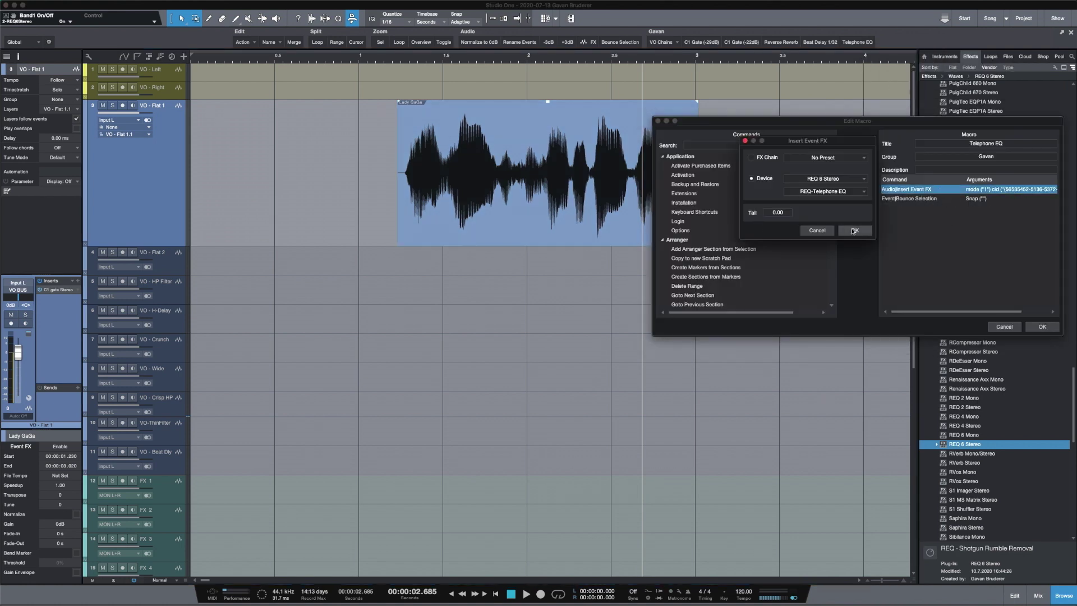
click(1042, 327)
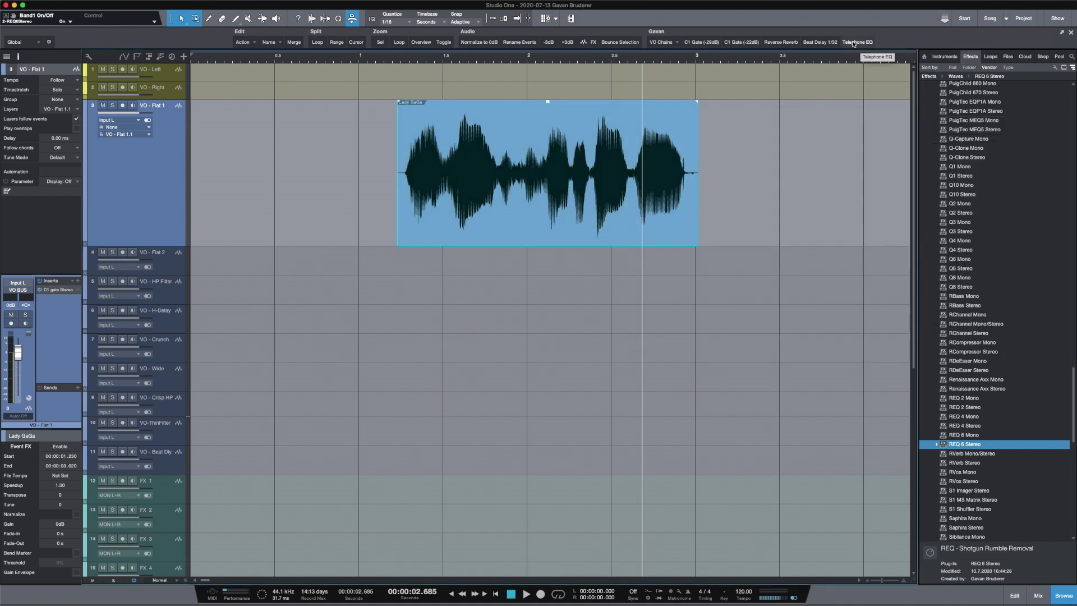
Step: Run the Telephone EQ macro on the Lady GaGa clip on the VO - Flat 1 track
click(854, 44)
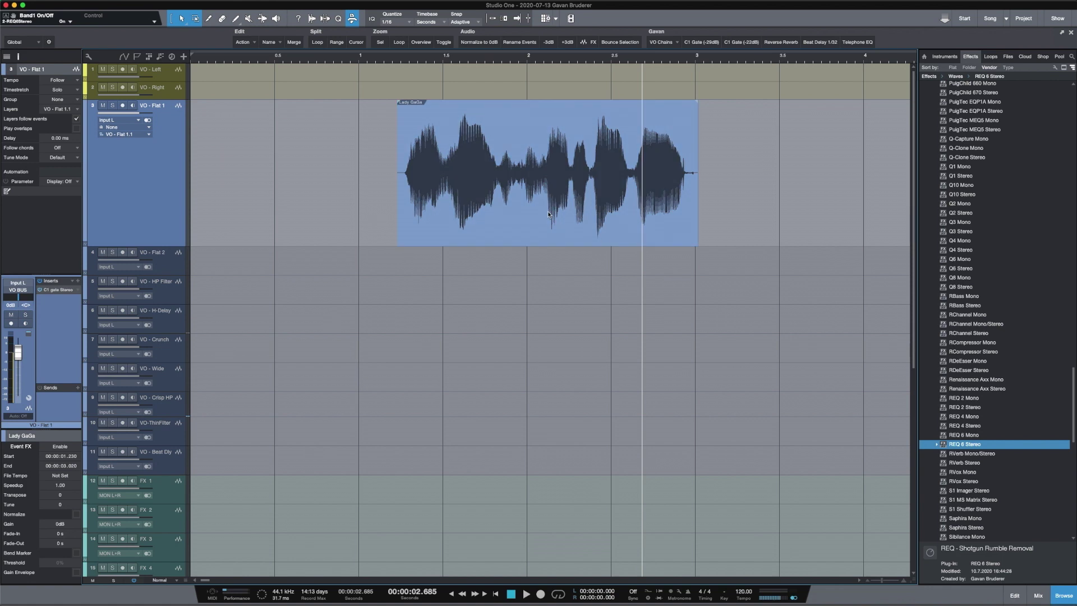
click(857, 48)
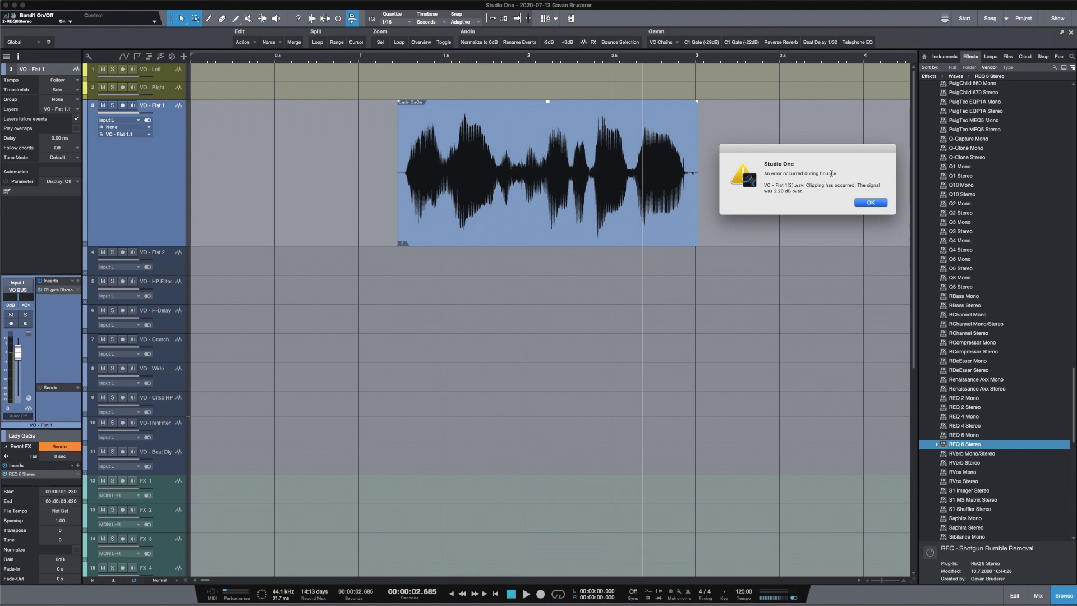
click(871, 203)
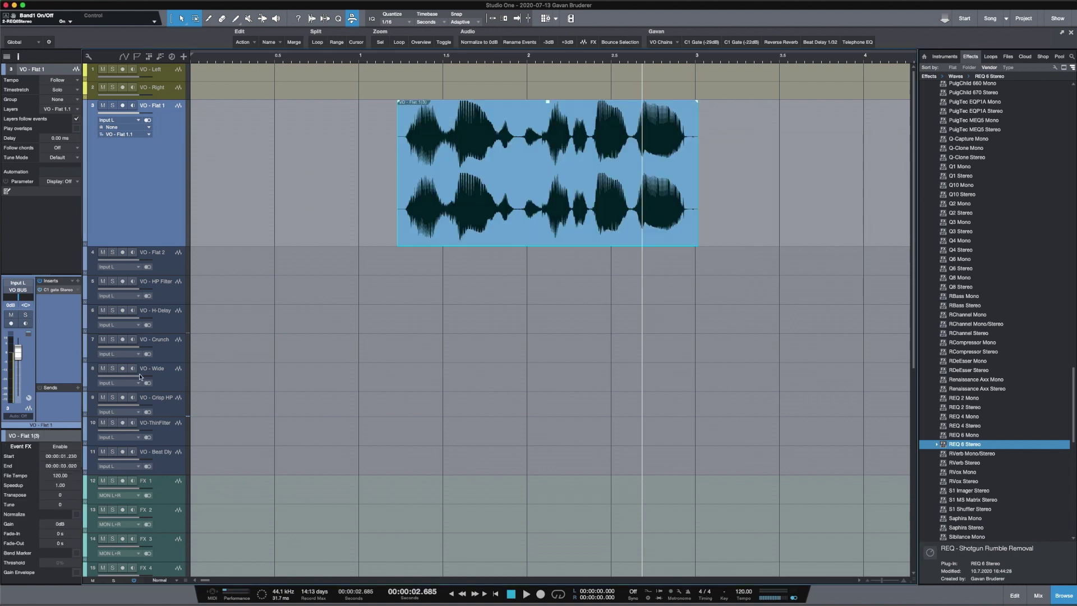
Step: Undo the bounce of the VO - Flat 1 clip and bounce it again with its gain lowered to about -7.2 dB
click(382, 144)
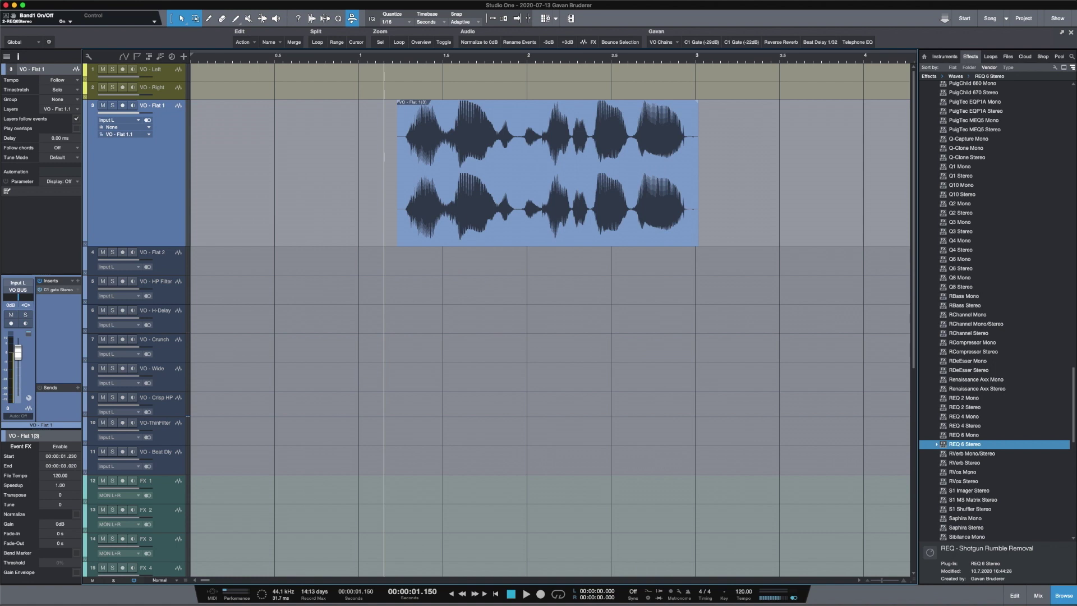
key(ctrl+z)
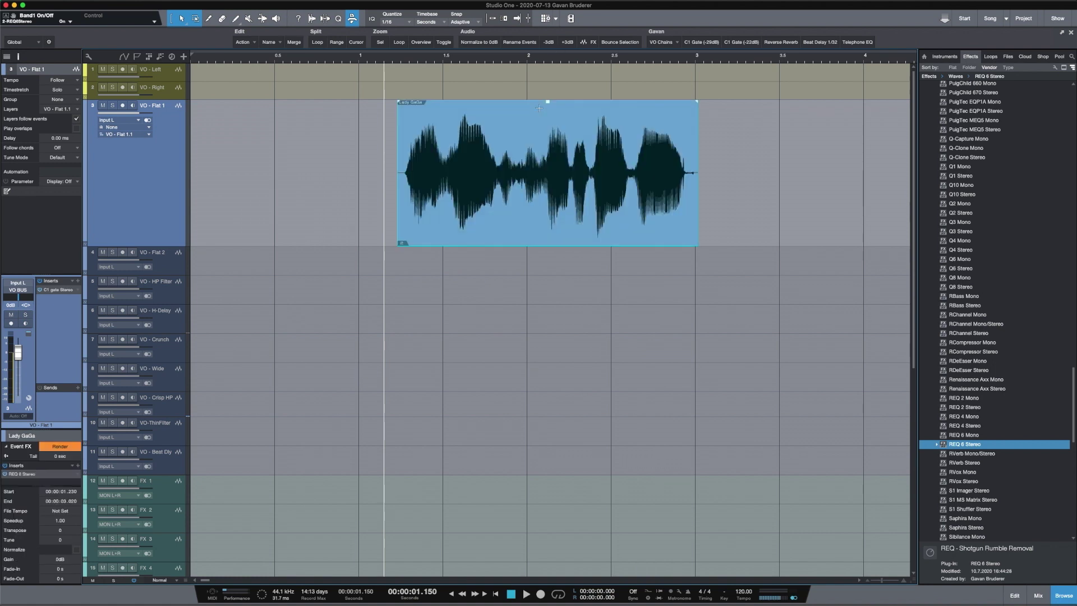
drag(548, 102, 546, 134)
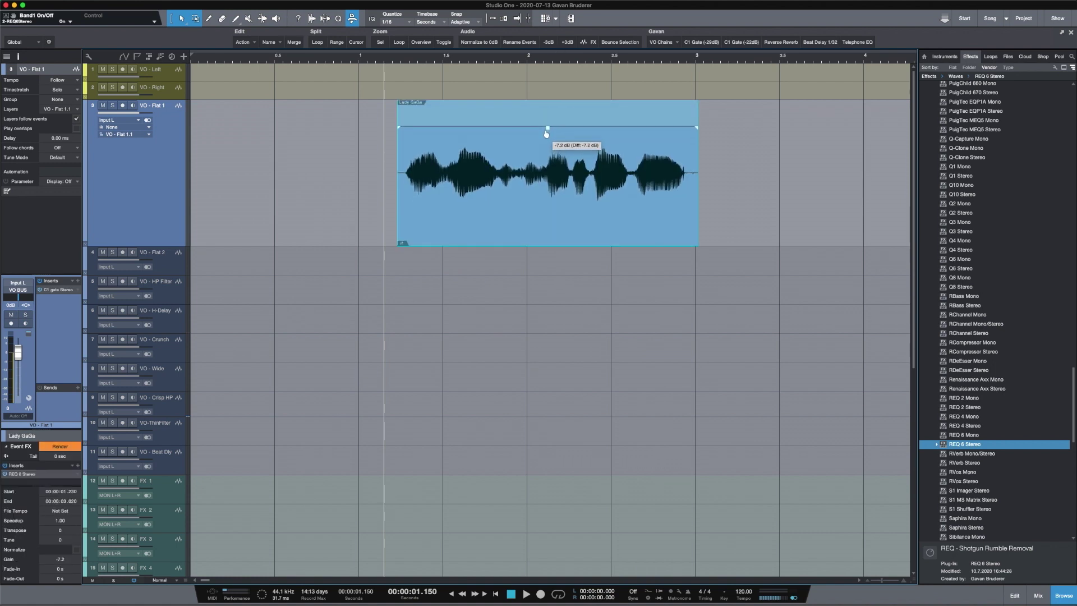
key(ctrl+b)
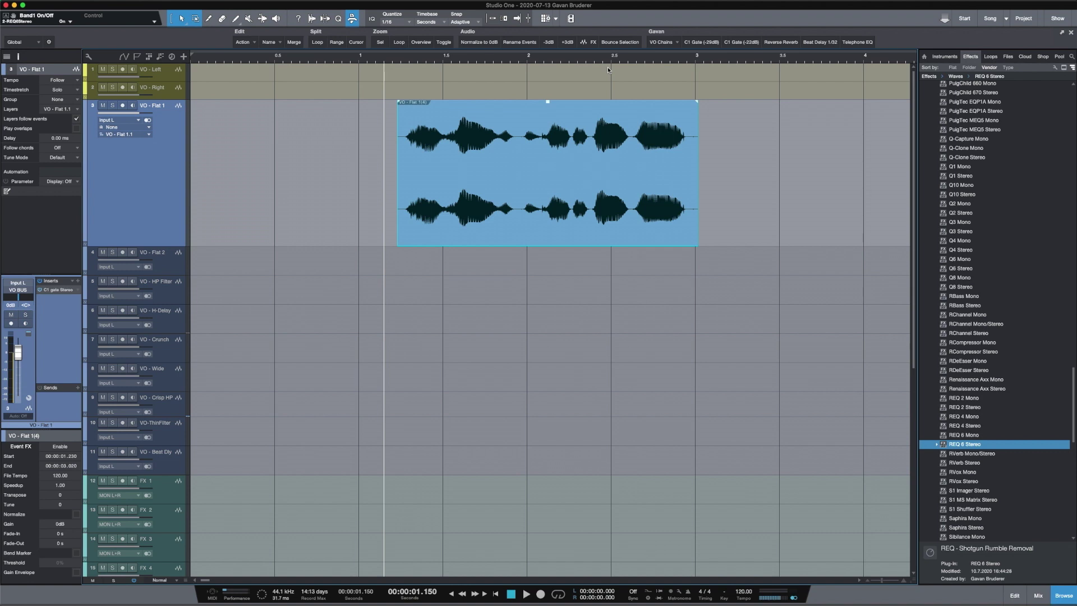
click(673, 43)
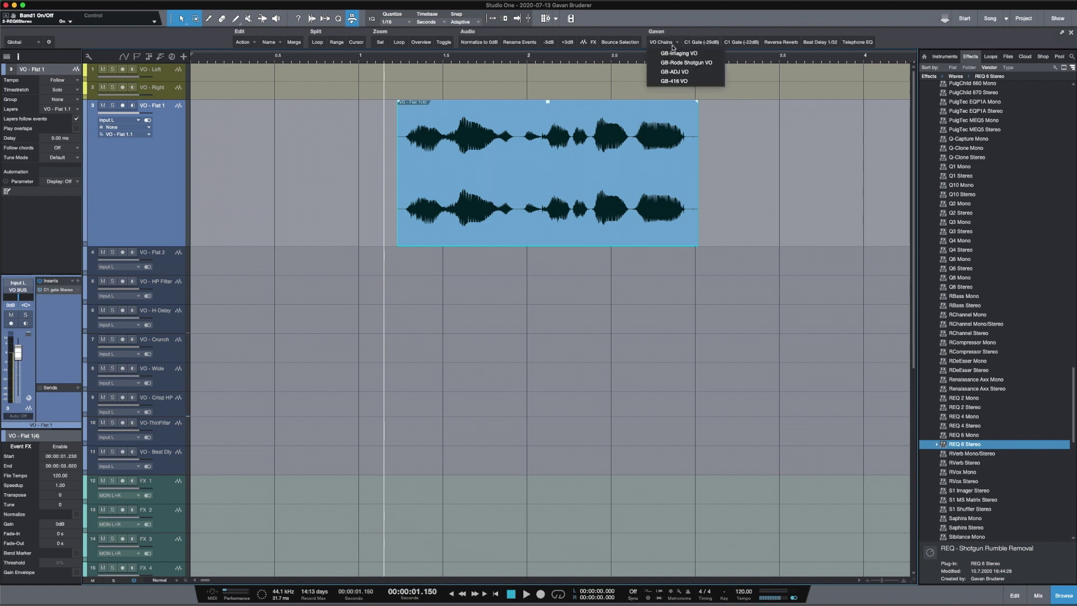
click(718, 32)
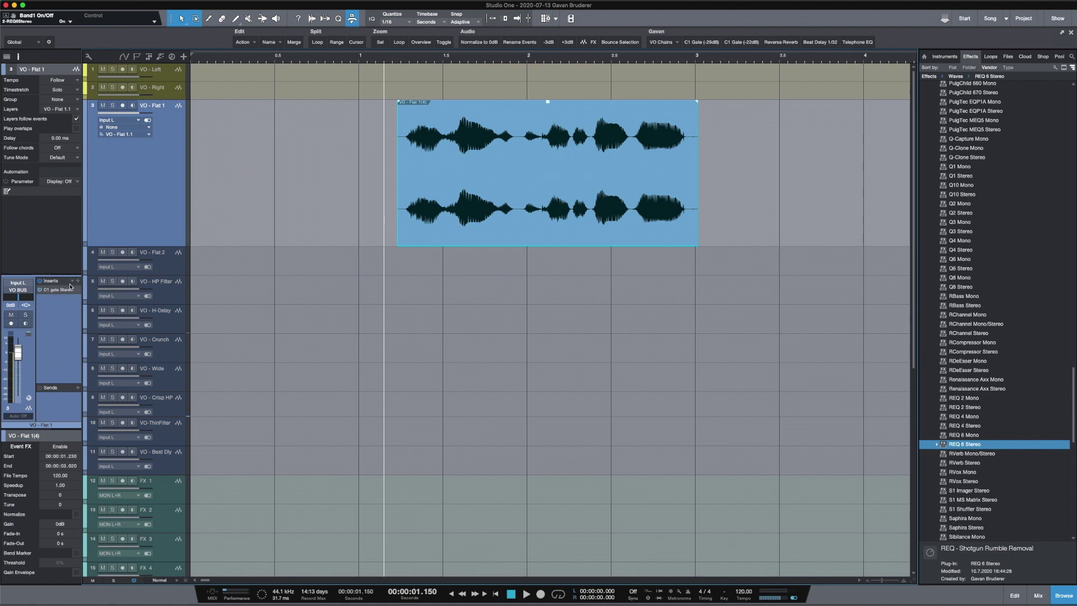
click(73, 282)
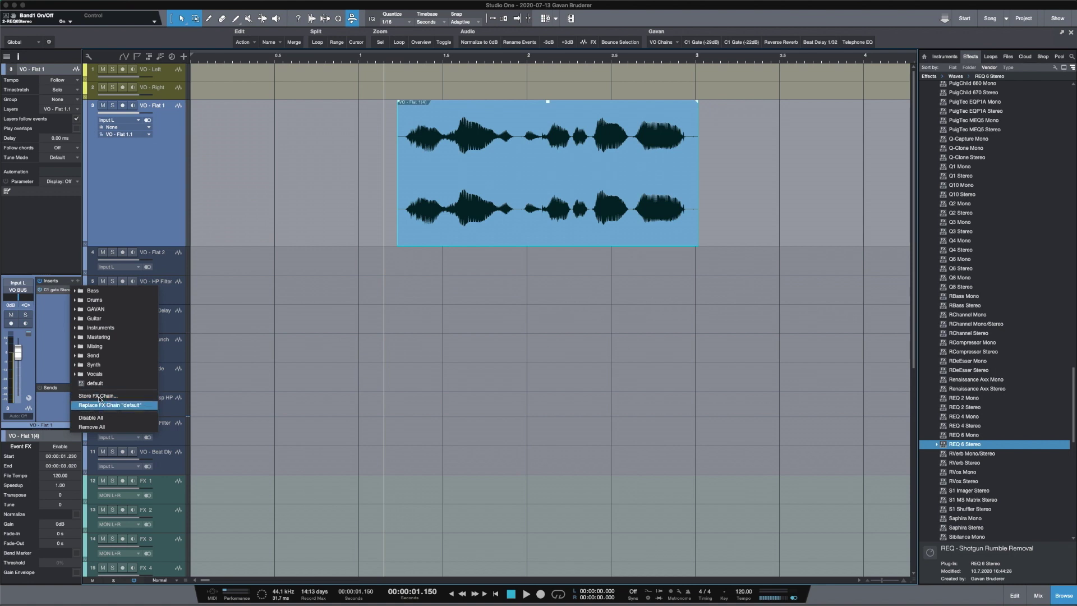
key(Escape)
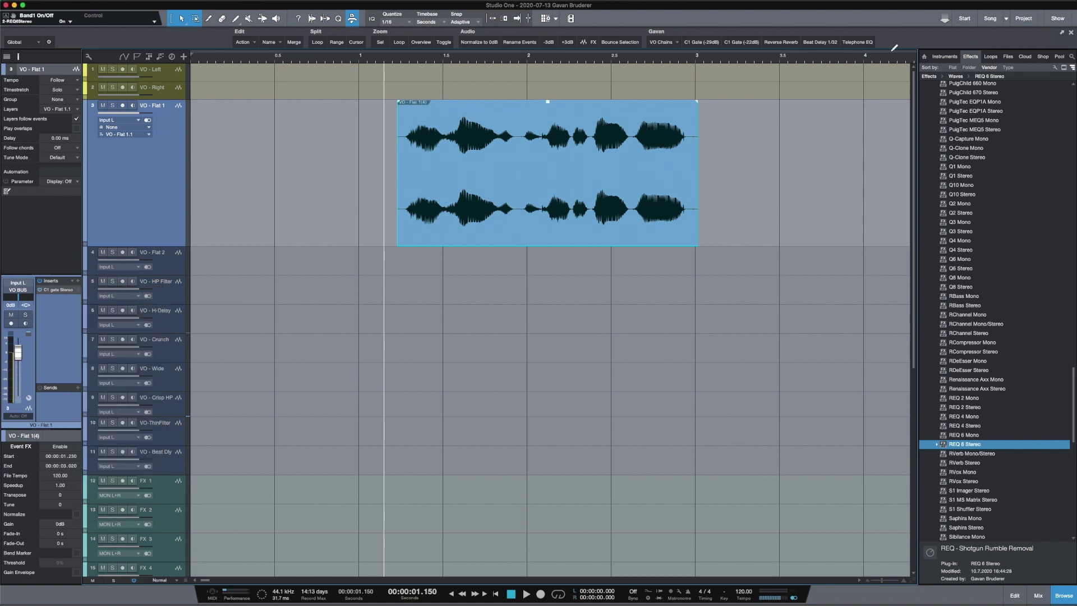
right_click(867, 43)
mouse_move(920, 57)
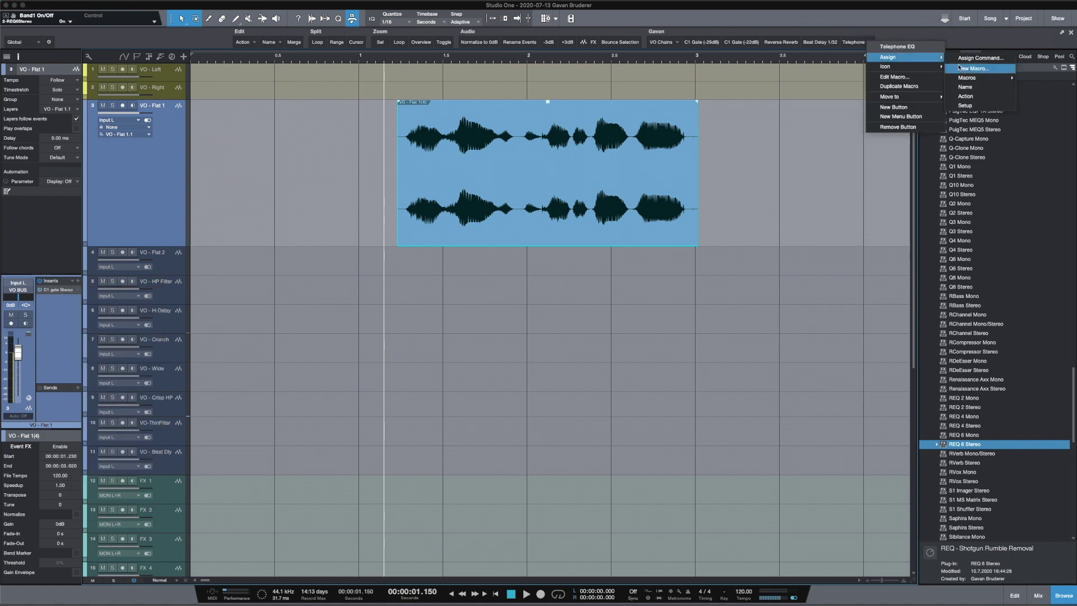
mouse_move(976, 86)
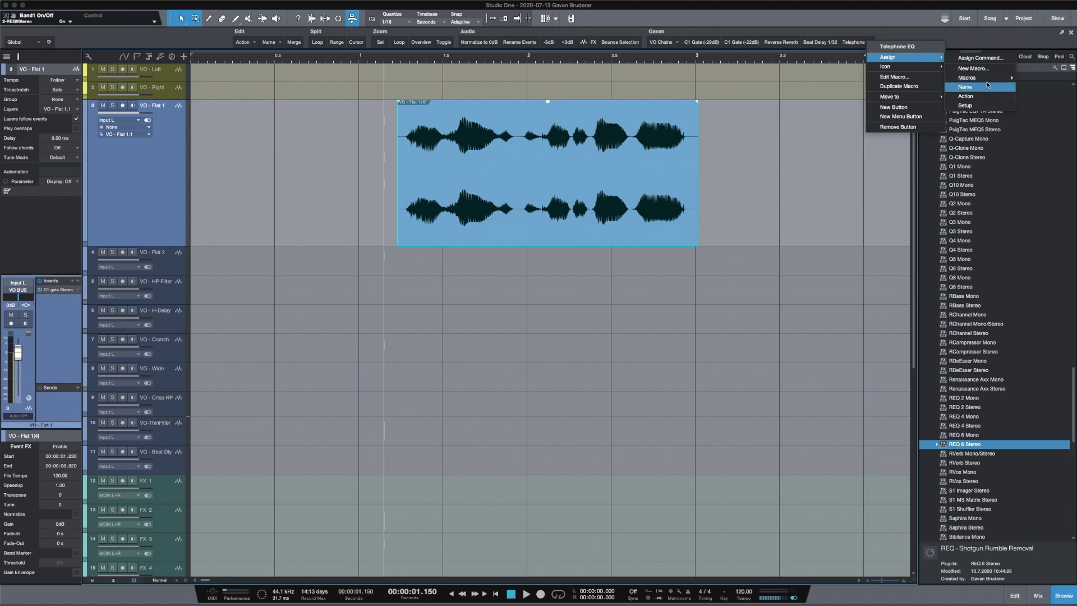
click(853, 27)
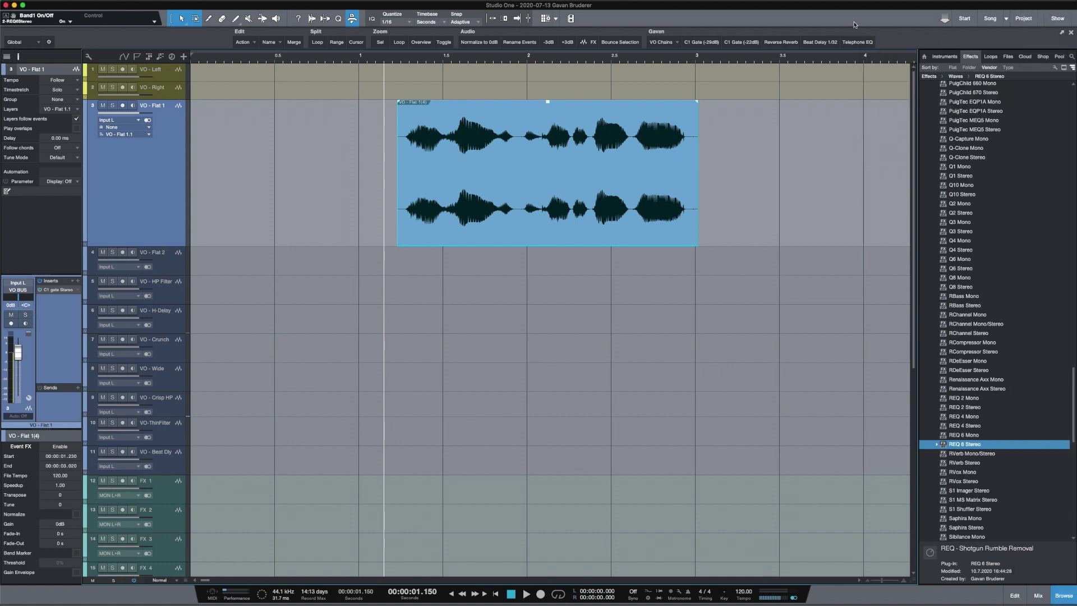